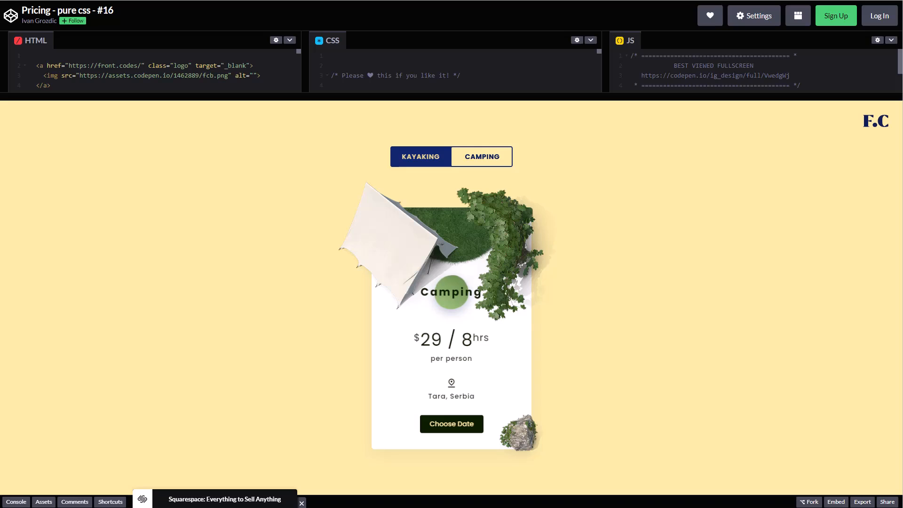
- Preview the Kayaking and Camping versions of the example pricing card by toggling between them
left_click(419, 161)
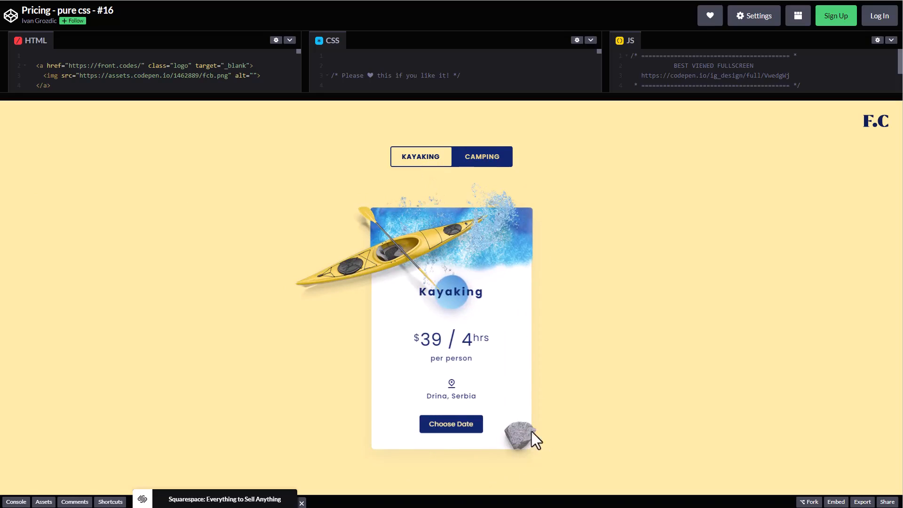
left_click(478, 166)
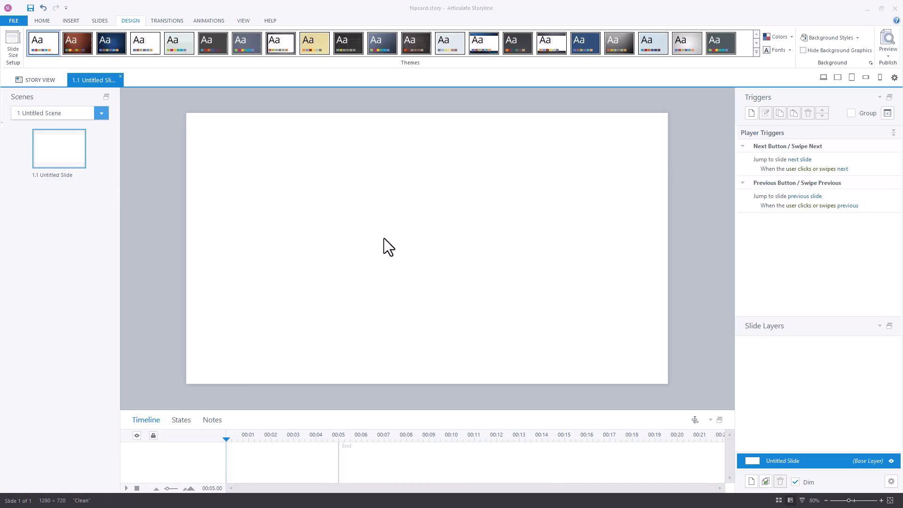
- Set the slide background to a solid fill of #FFEBA7 and add that colour to the custom colours
right_click(380, 275)
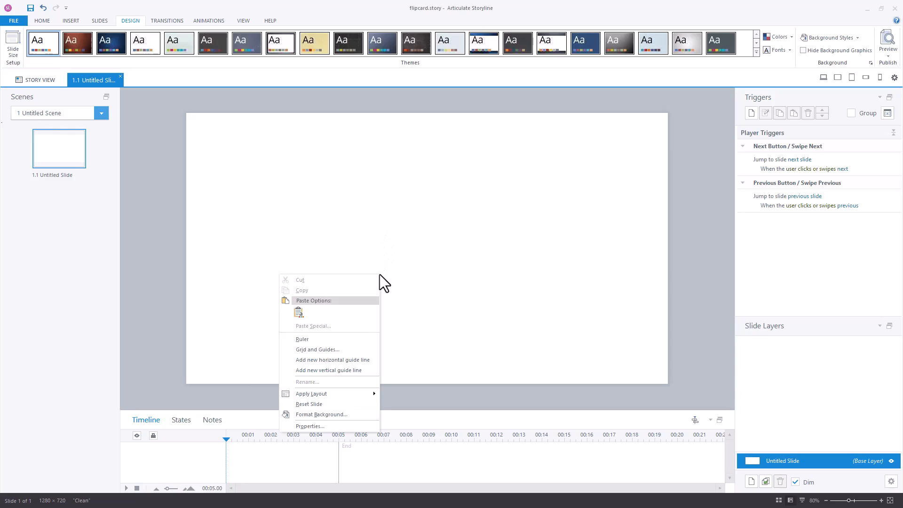
left_click(332, 415)
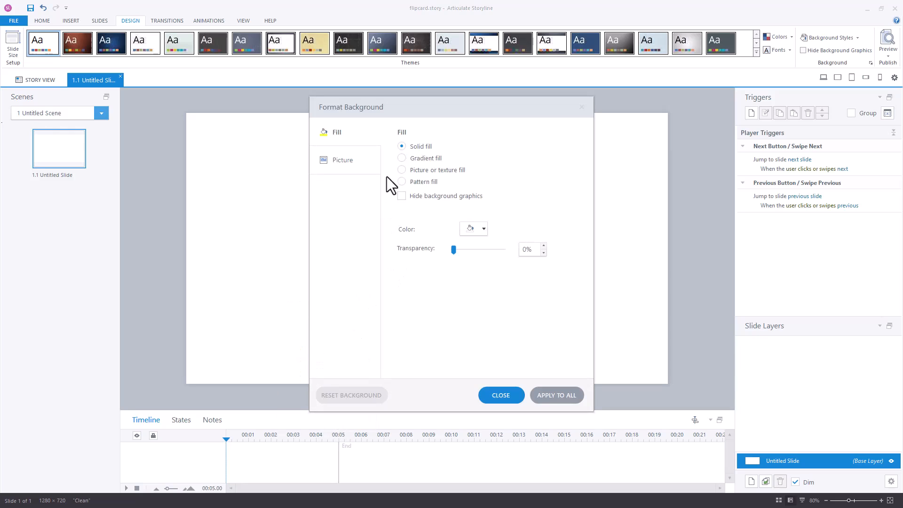
left_click(474, 227)
left_click(410, 309)
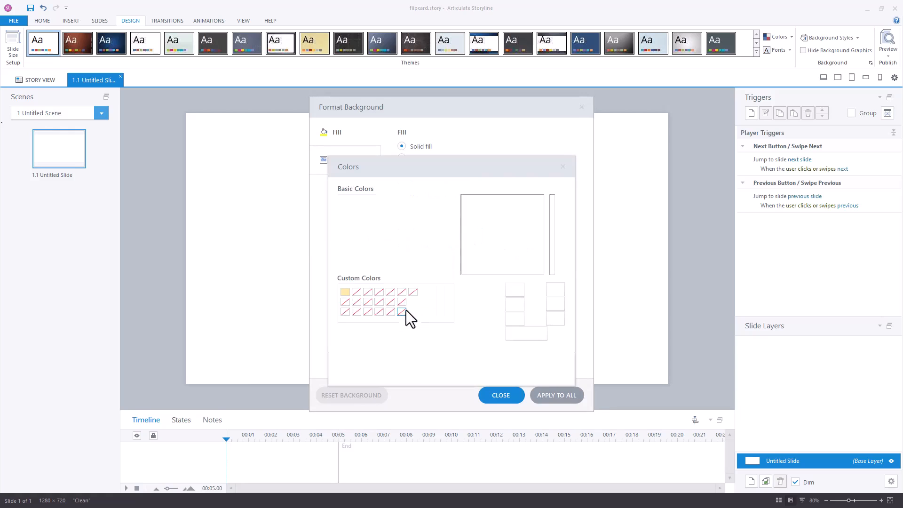
left_click(536, 334)
left_click_drag(535, 334, 502, 331)
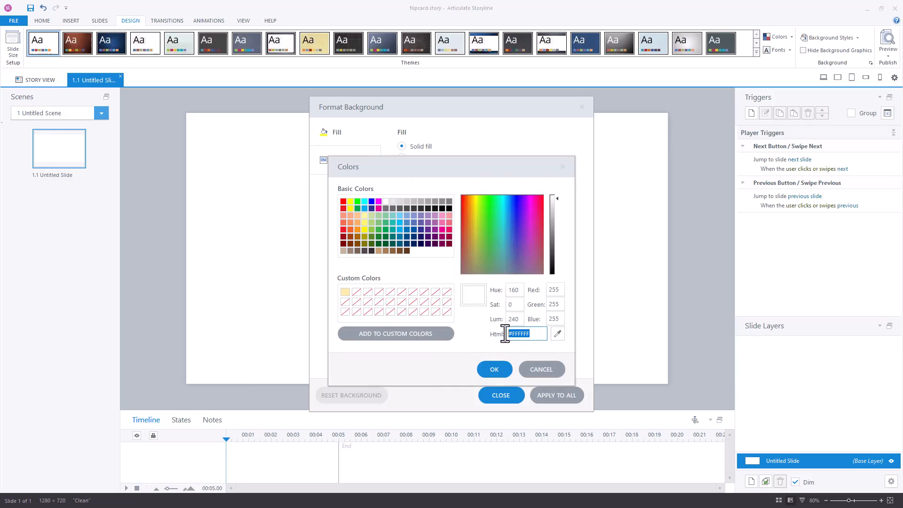
type("#FFEBA7")
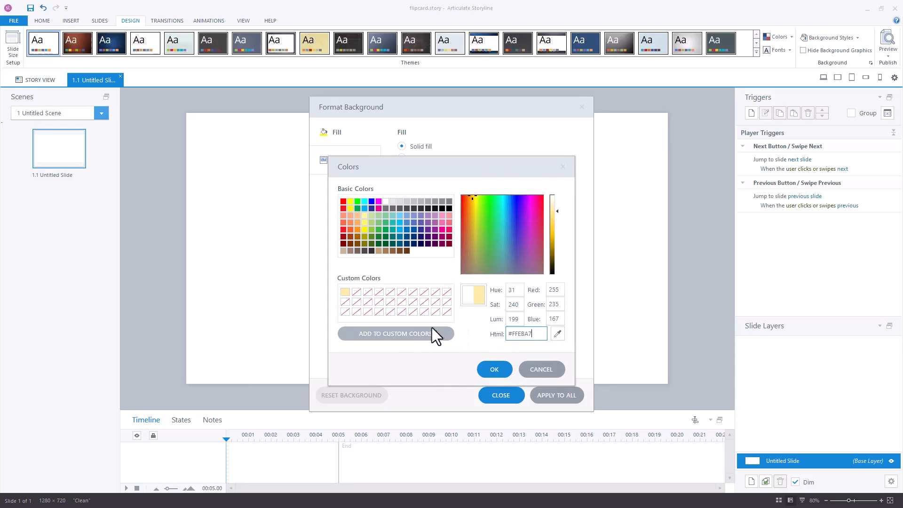
left_click(400, 331)
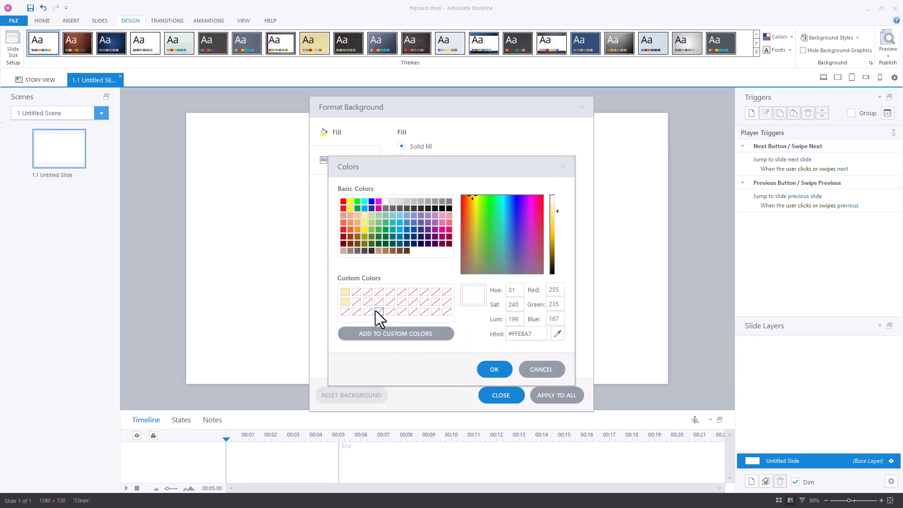
left_click(493, 368)
left_click(500, 394)
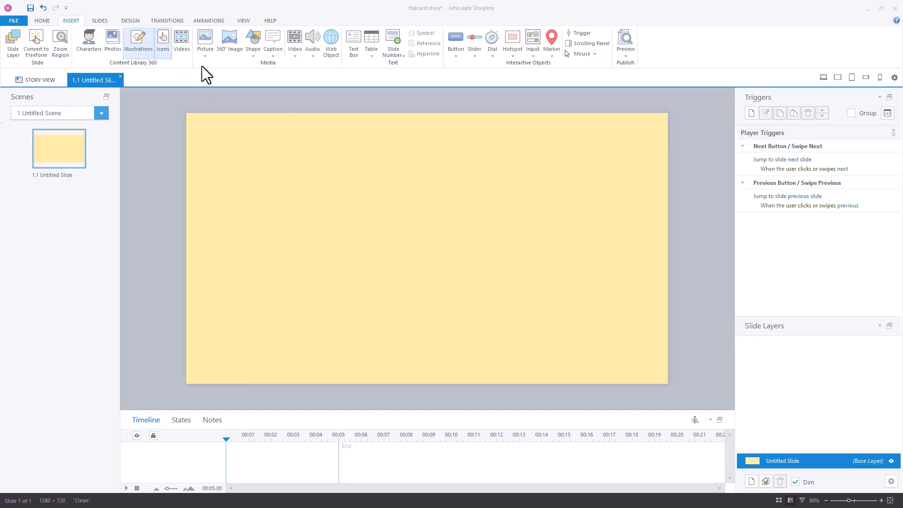
- Draw a rounded rectangle about 371 px wide and 546 px high near the middle of the slide
left_click(254, 55)
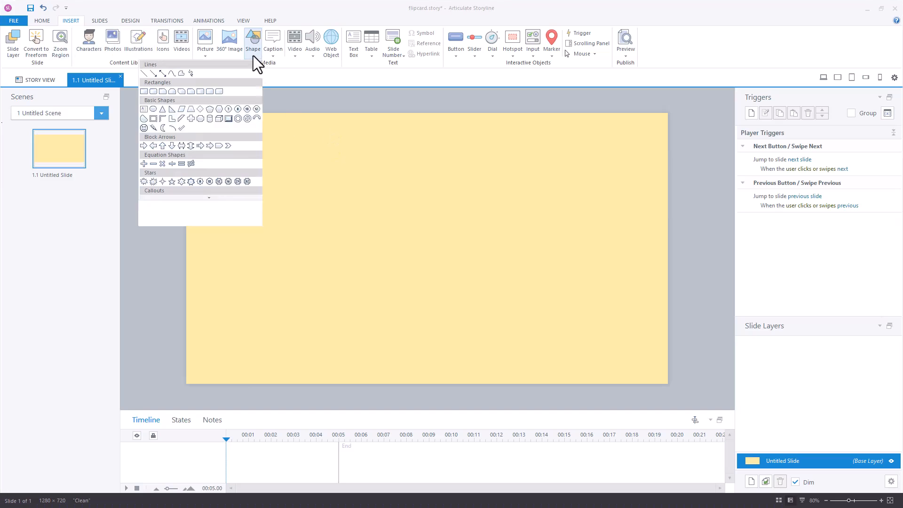
left_click(154, 92)
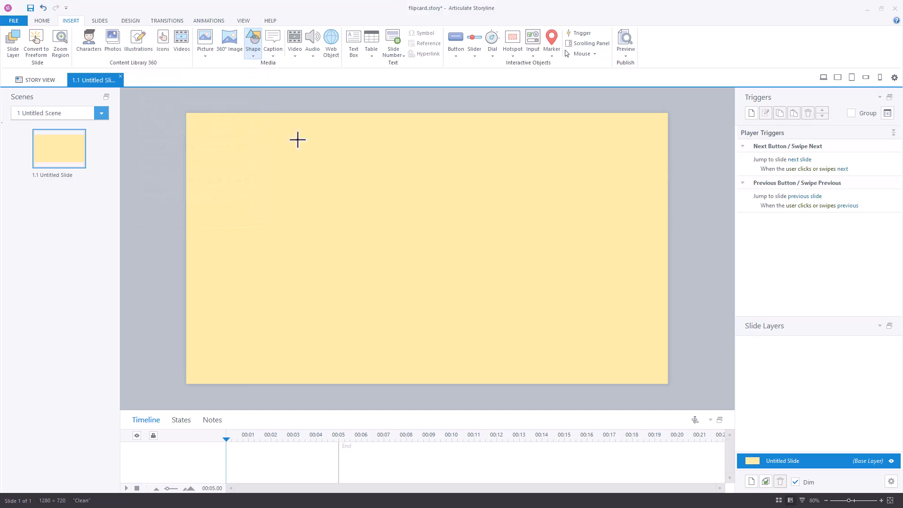
mouse_move(325, 145)
left_mouse_down()
mouse_move(458, 263)
mouse_move(464, 350)
left_mouse_up()
- Set the rounded rectangle's width to 400 px and reduce its corner rounding to a slight curve
left_click(309, 20)
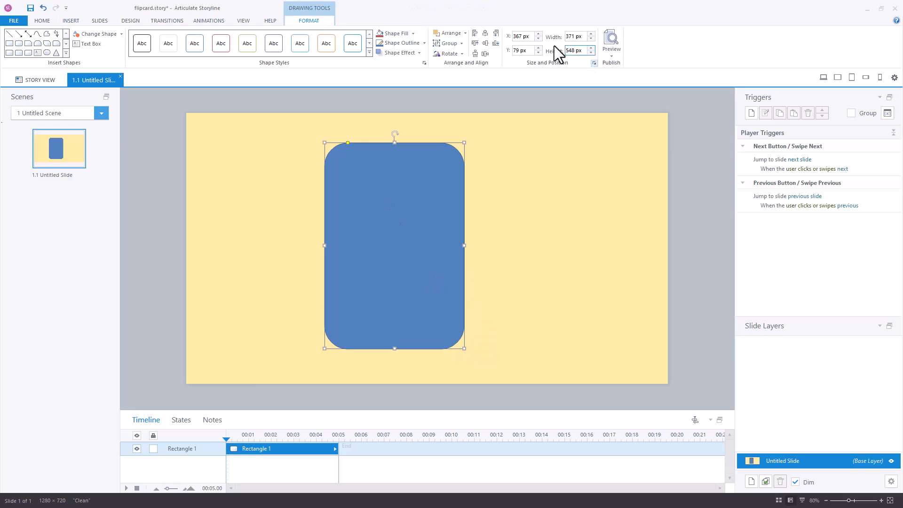
left_click(575, 36)
type("400")
key("Return")
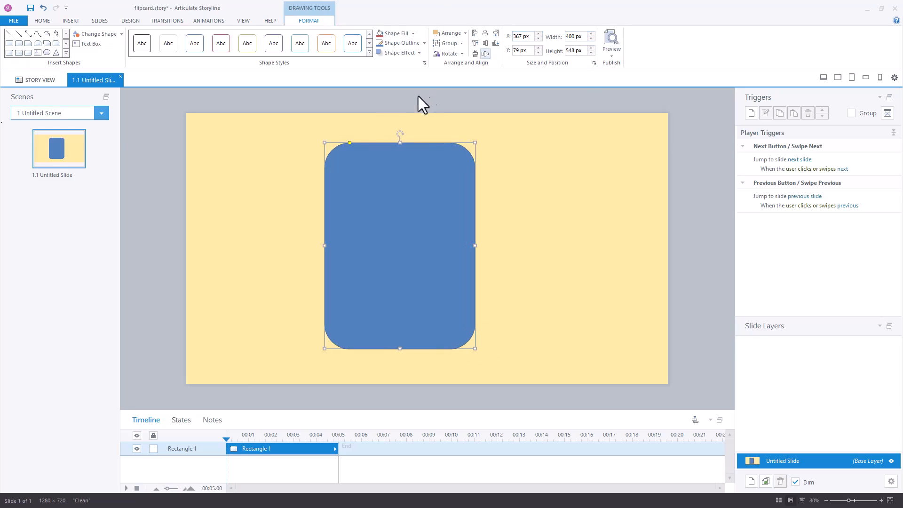
left_click(351, 144)
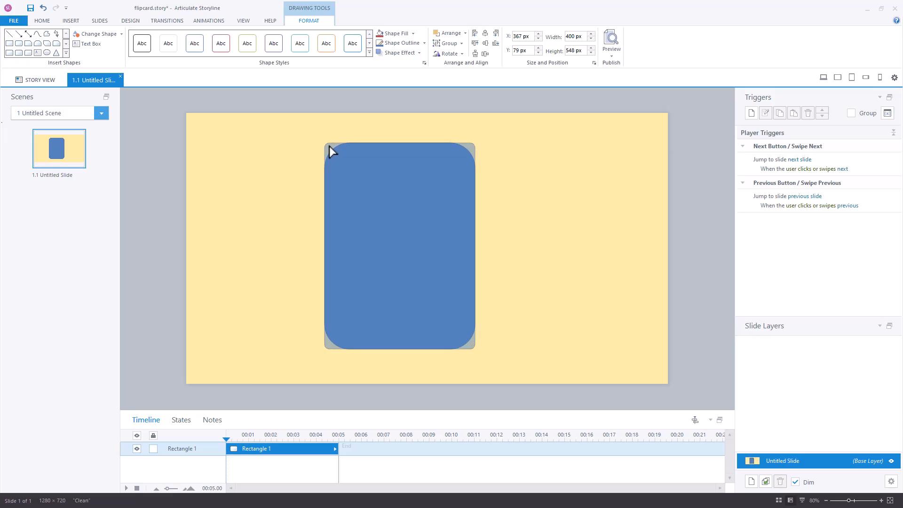
left_click_drag(351, 144, 329, 146)
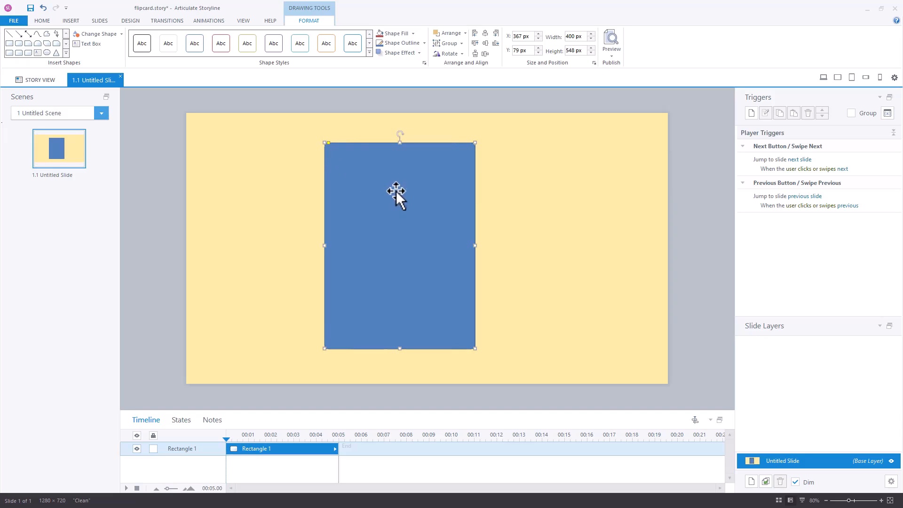
- Fill the rectangle with white and remove its outline
left_click(414, 33)
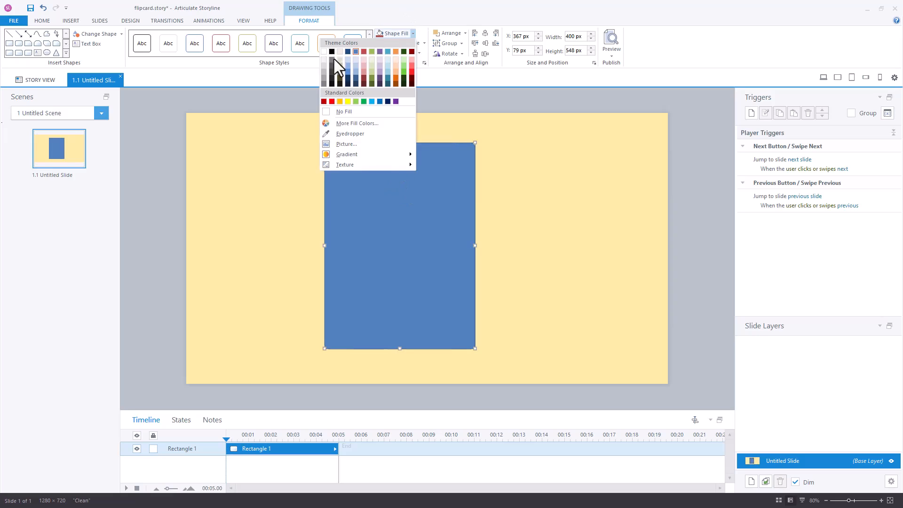
left_click(324, 52)
left_click(425, 43)
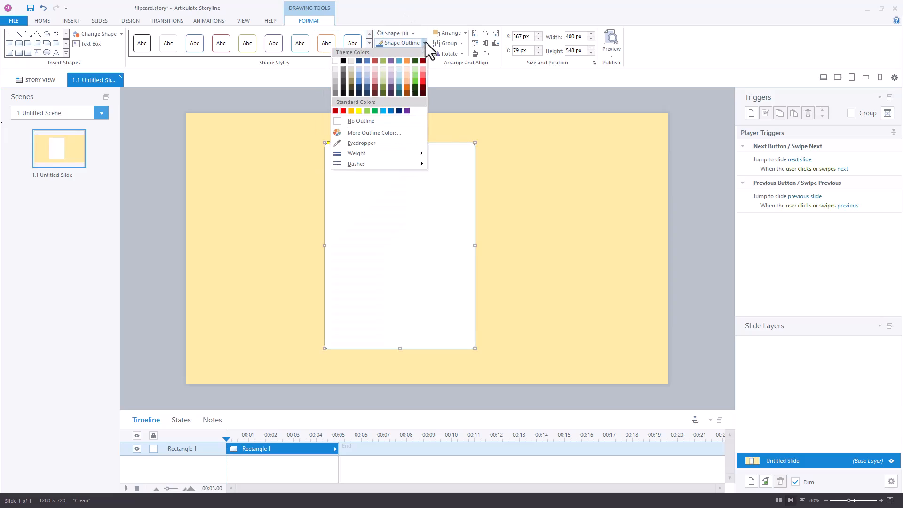
left_click(386, 121)
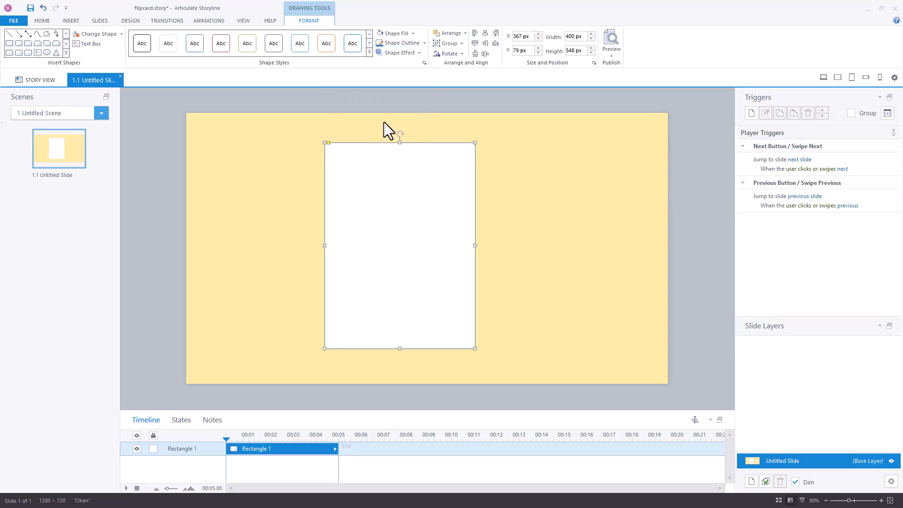
left_click(384, 122)
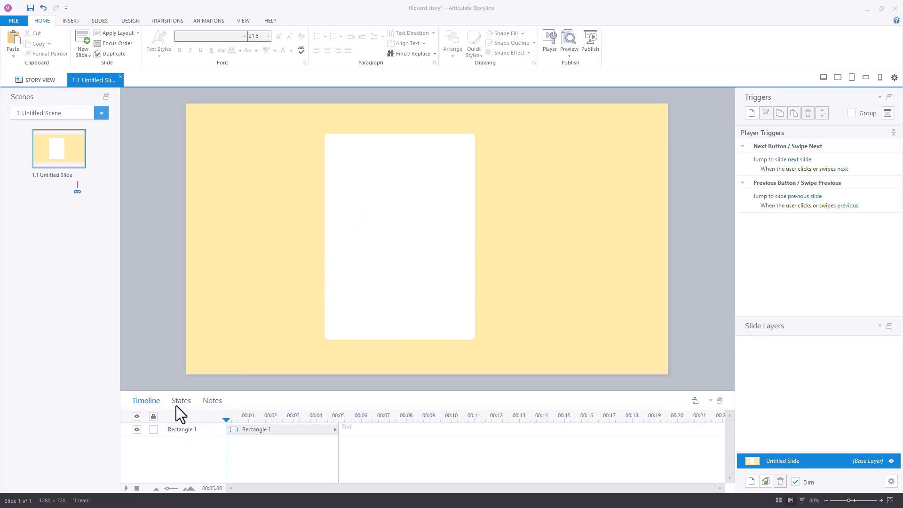
- Insert grass.png into the Normal state of the white card and place it flush along the card's top edge
left_click(394, 207)
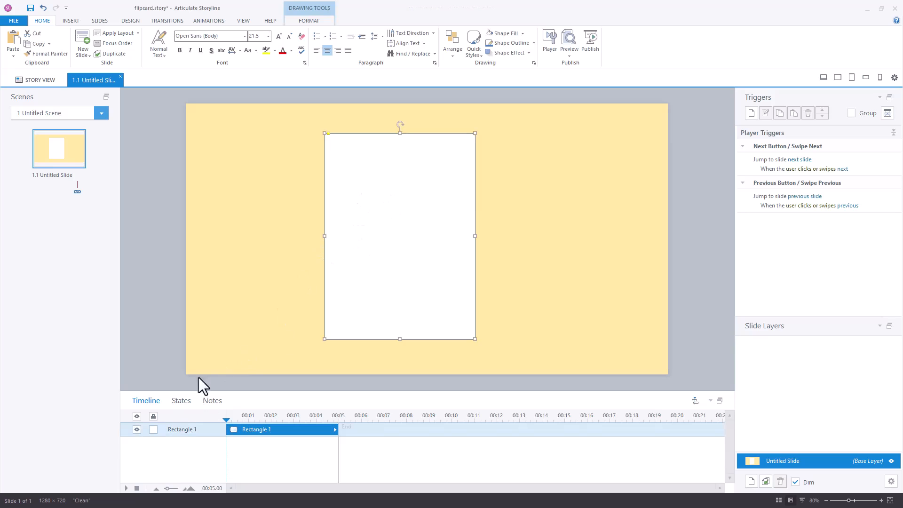
left_click(182, 400)
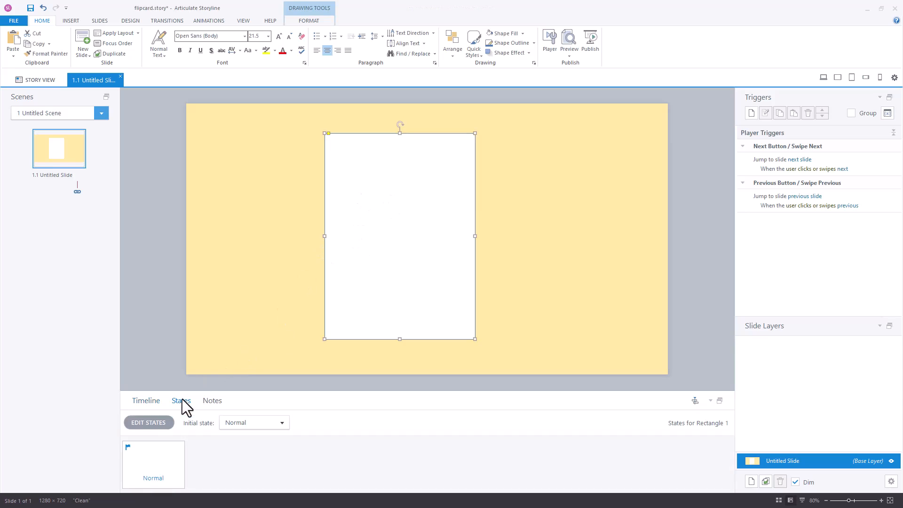
left_click(146, 420)
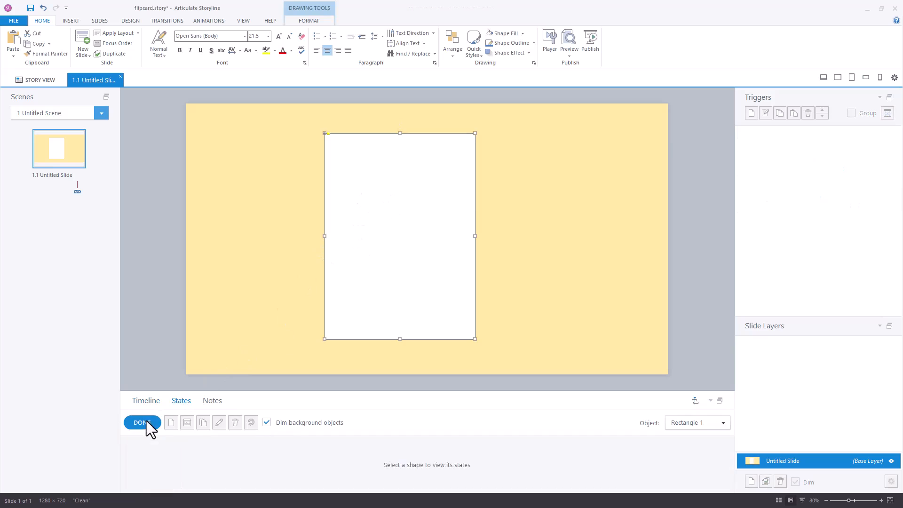
left_click(69, 20)
left_click(204, 56)
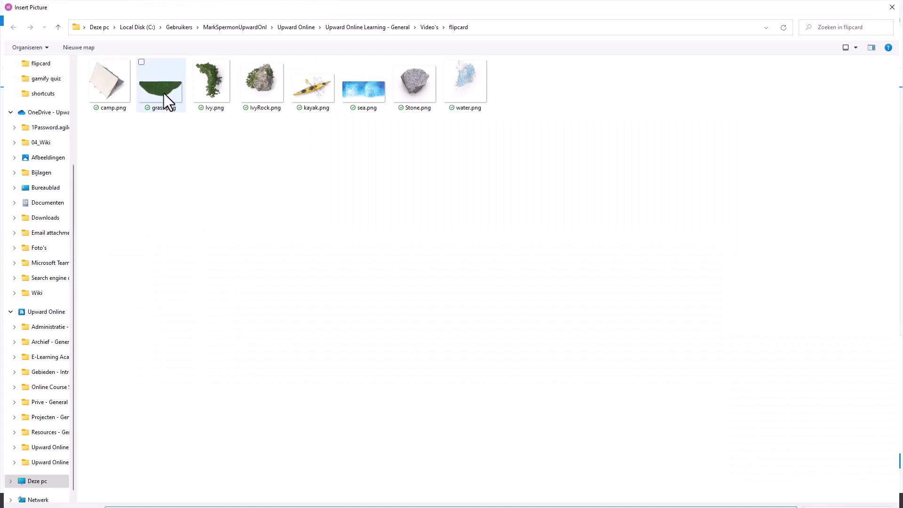
left_click(164, 94)
key("Return")
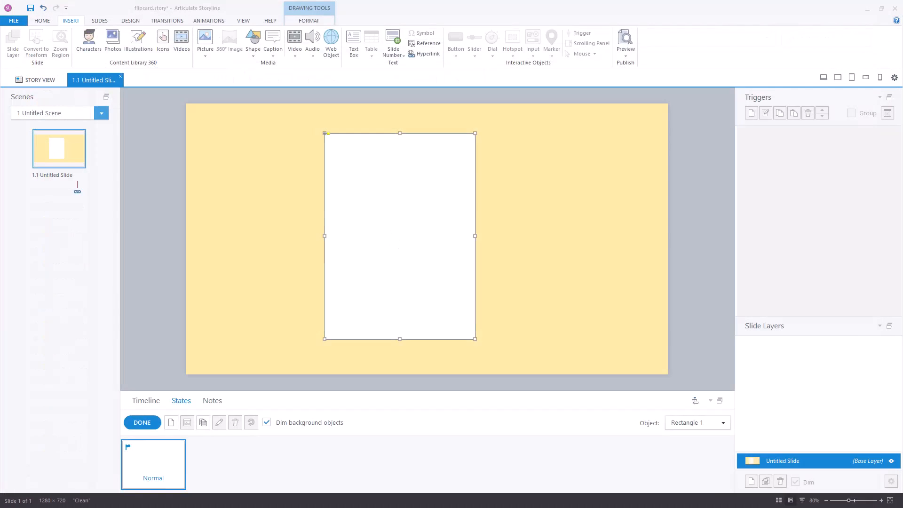
left_click_drag(423, 238, 393, 189)
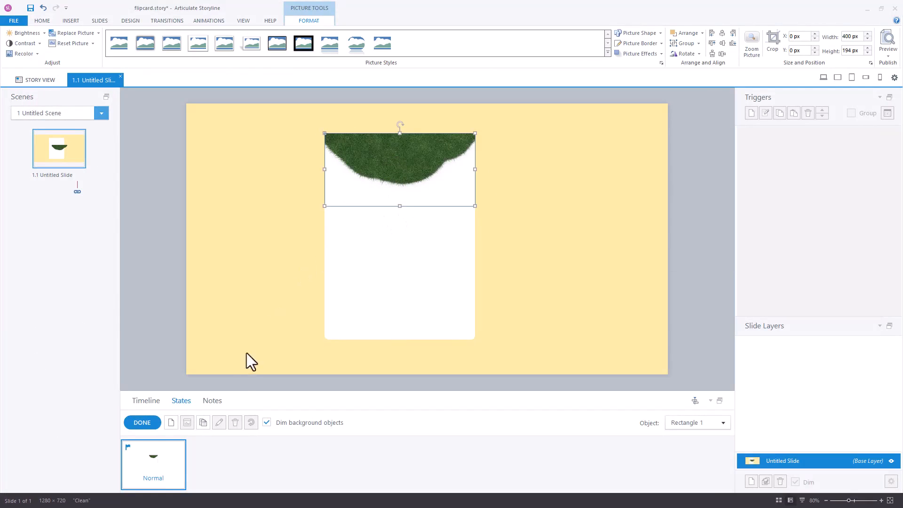
left_click(139, 422)
- Try moving the card sideways together with its grass picture, and undo the move
left_click_drag(403, 268, 439, 268)
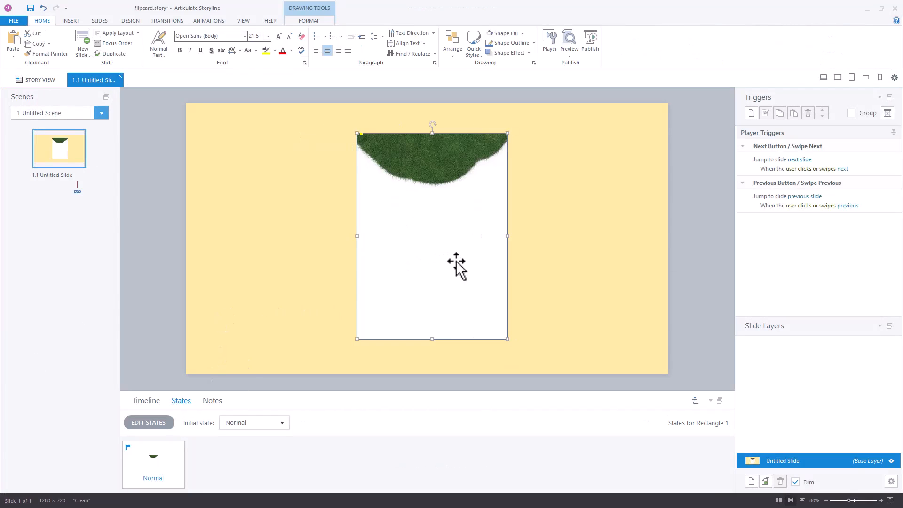
key("ctrl+z")
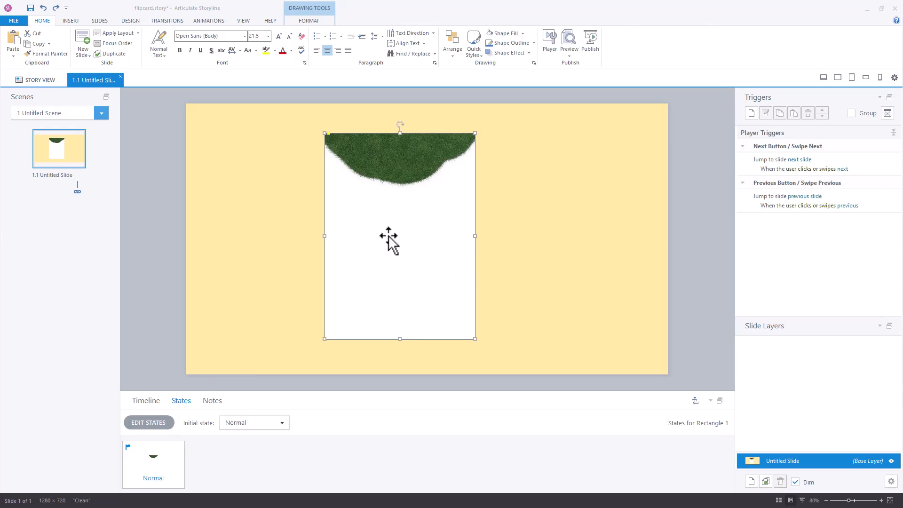
- Add the text "Camping" on the card below the grass and format it bold at font size 20
left_click(373, 205)
type("Camping")
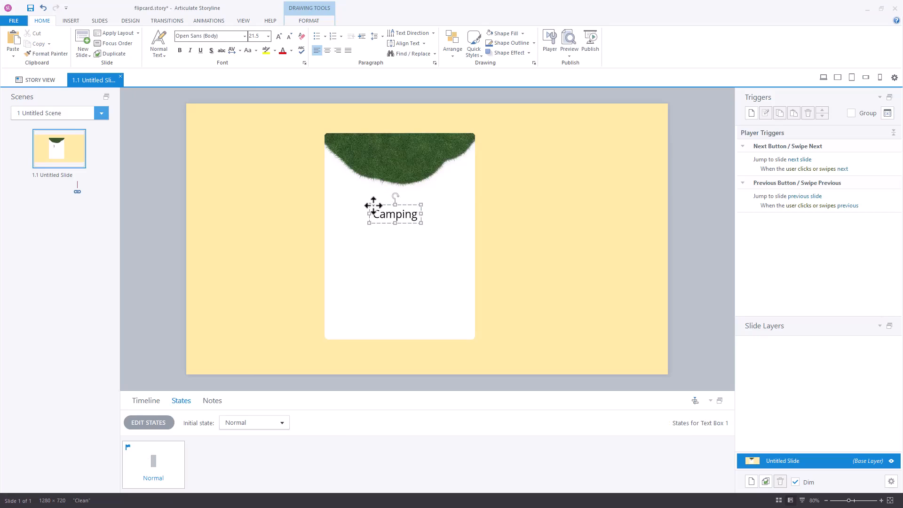
key("ctrl+a")
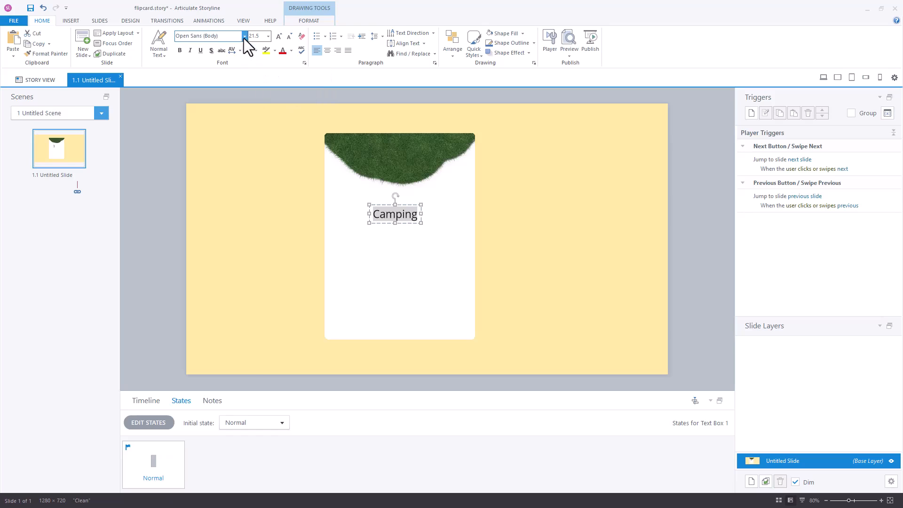
left_click(179, 50)
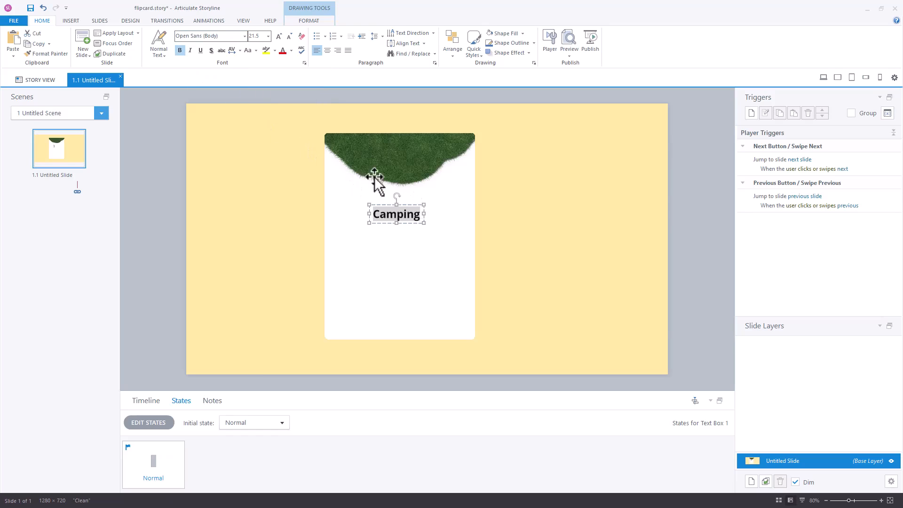
left_click(257, 35)
type("20")
key("Return")
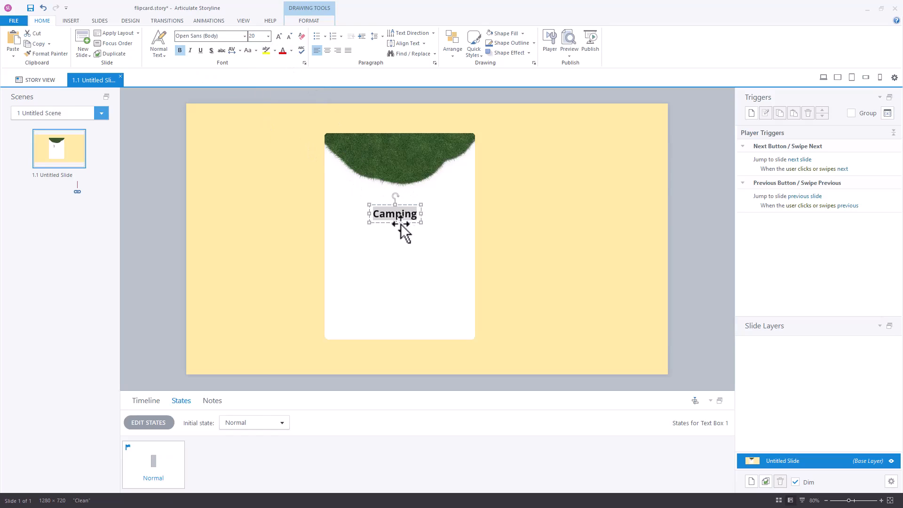
- Align the Camping text box horizontally and vertically to the centre of the white card
left_click_drag(409, 215, 409, 202)
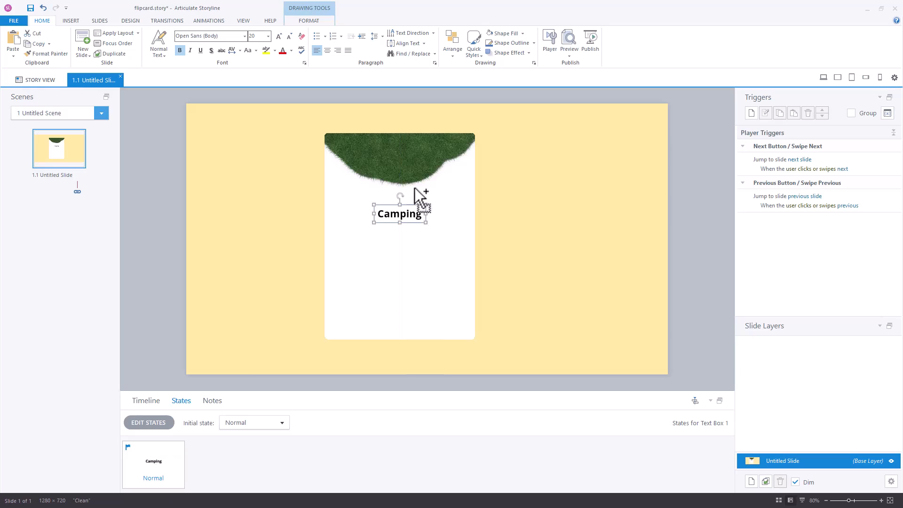
left_click(413, 187, "ctrl")
left_click(314, 21)
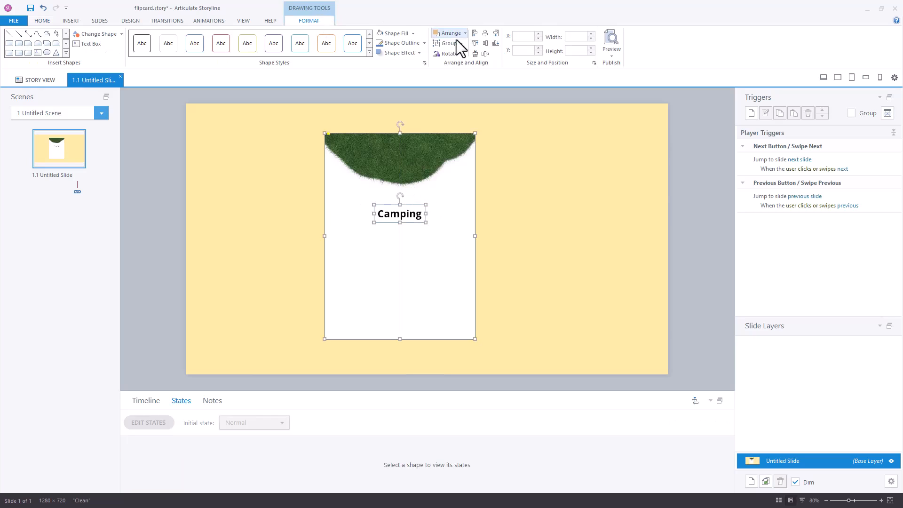
left_click(485, 41)
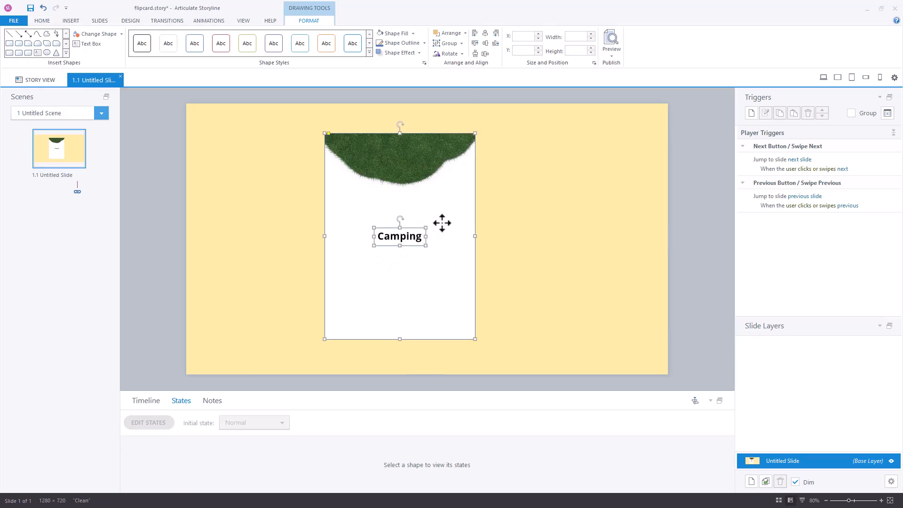
left_click(493, 255)
left_click(416, 238)
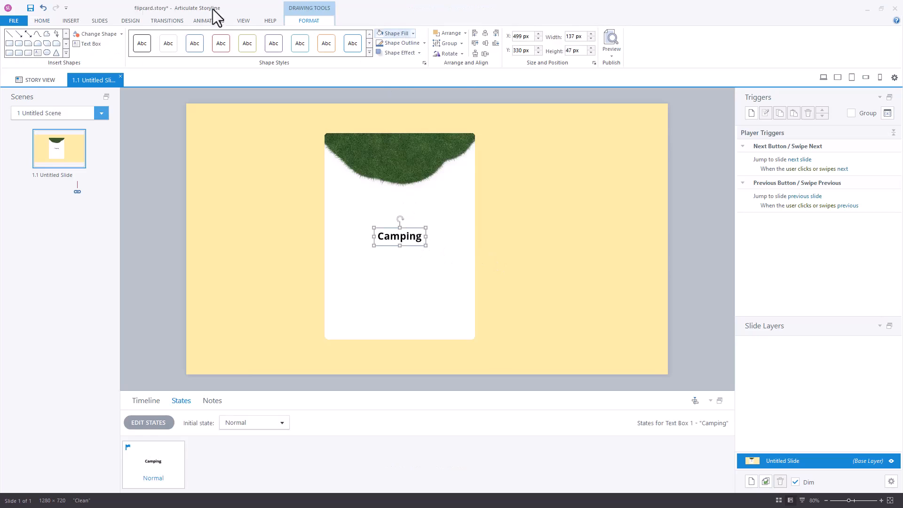
- Color the Camping title dark green by sampling the grass picture with the eyedropper
left_click(43, 21)
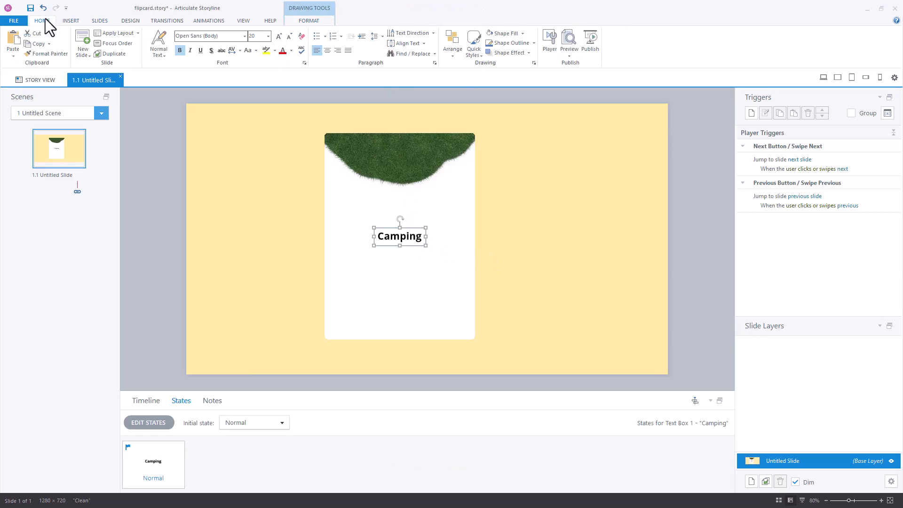
left_click(291, 50)
left_click(231, 141)
left_click(375, 136)
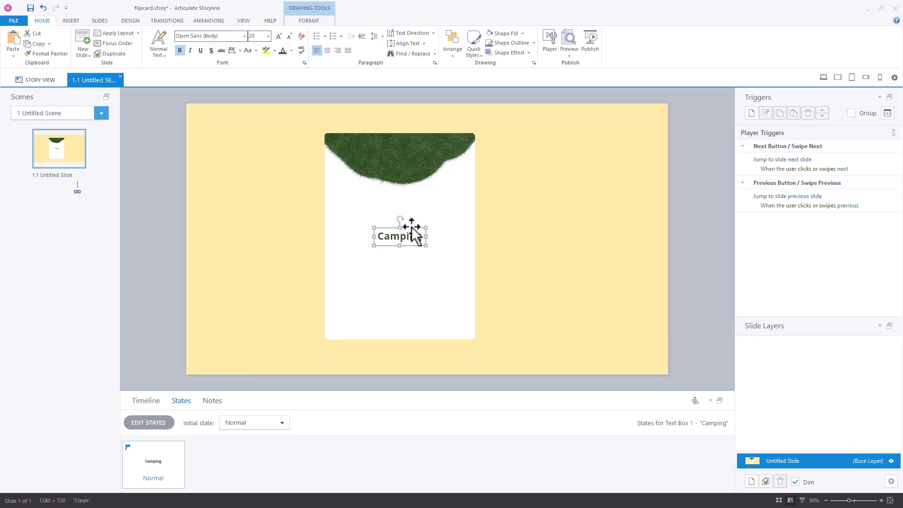
- Duplicate the Camping text box below the title and replace the copy's text with "$29"
left_click_drag(413, 230, 376, 248)
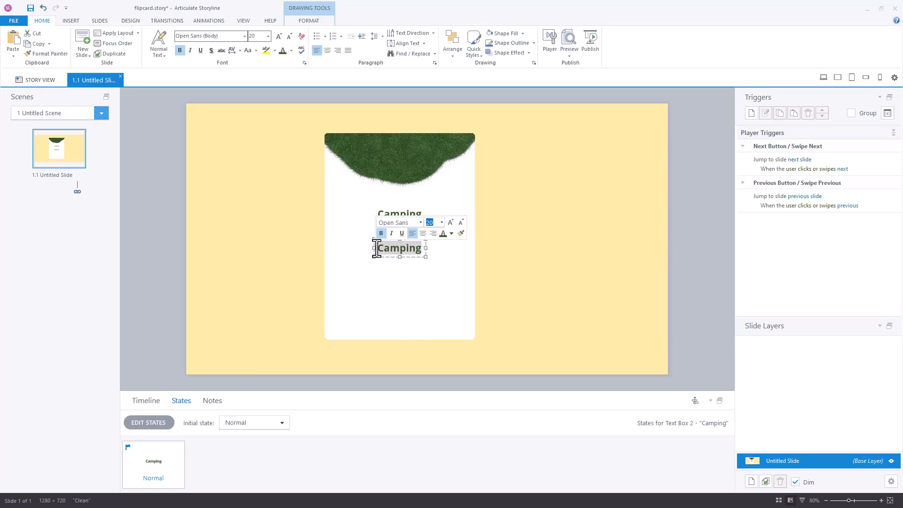
type("$")
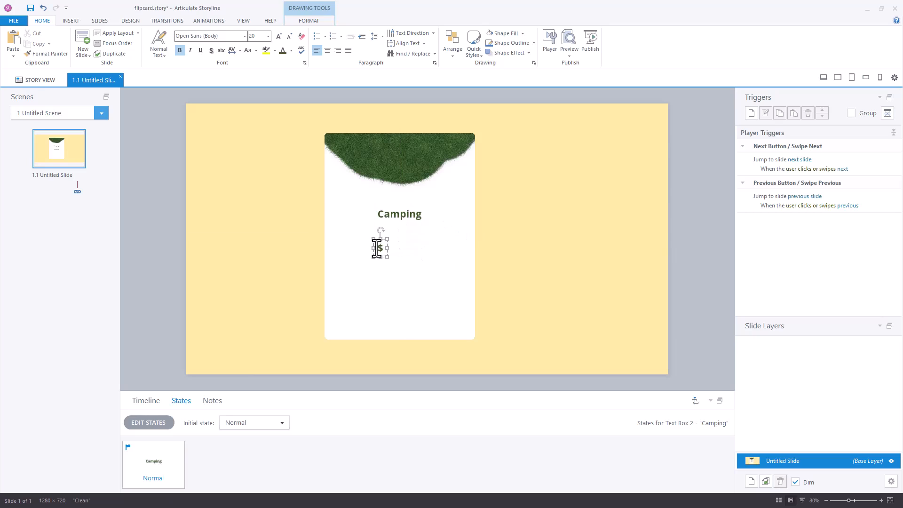
type("29")
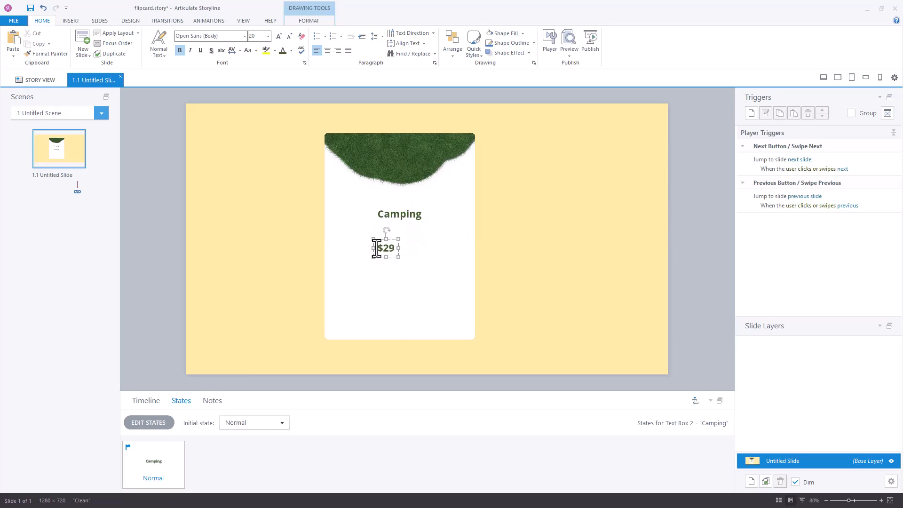
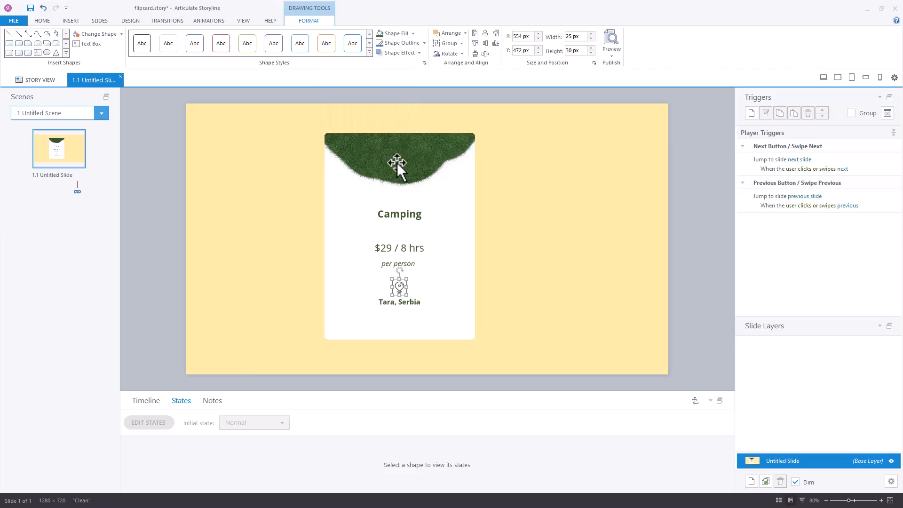
- Draw a circle about 79 px across over the Camping title and place it behind the text boxes in the stacking order
left_click(194, 161)
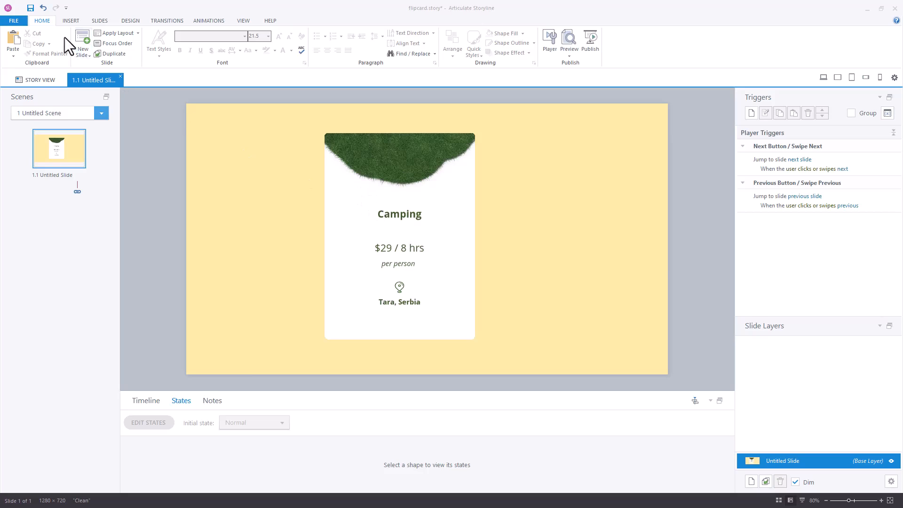
left_click(71, 21)
left_click(252, 54)
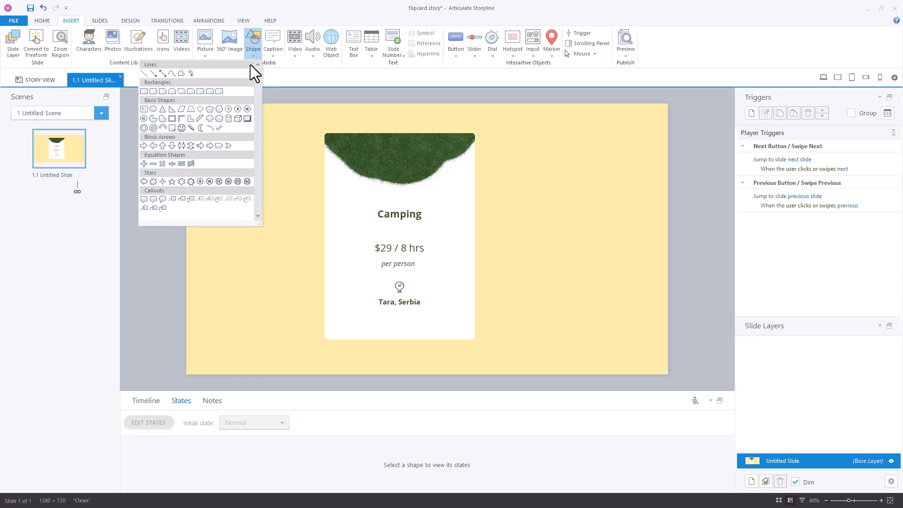
left_click(153, 108)
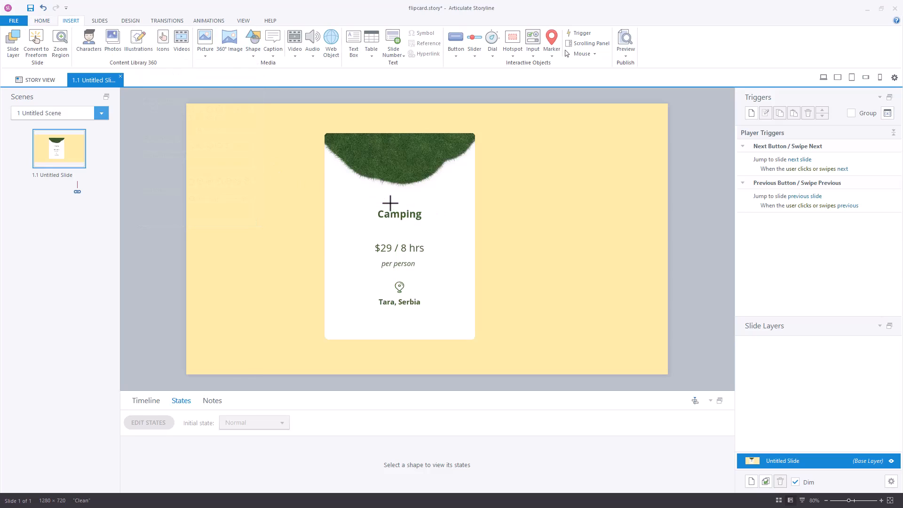
mouse_move(387, 199)
left_mouse_down()
mouse_move(412, 230)
mouse_move(406, 215)
left_mouse_up()
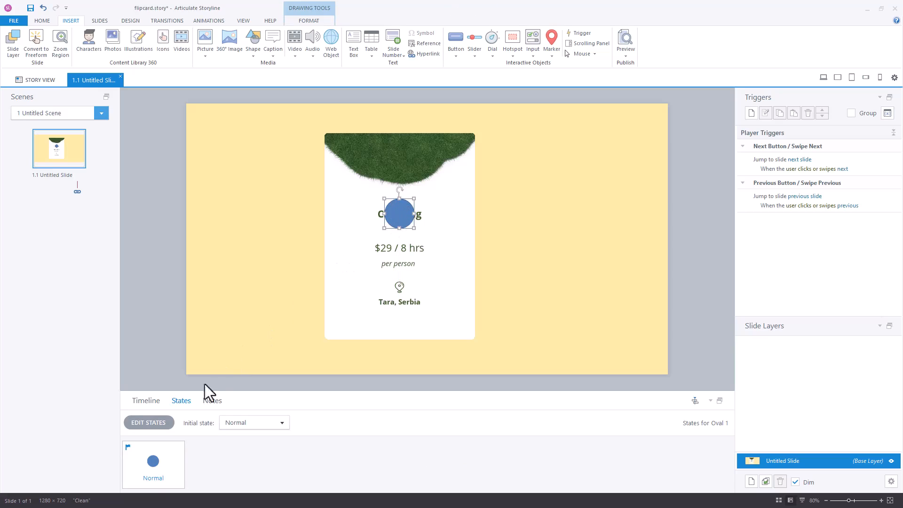
left_click(151, 400)
left_click_drag(283, 428, 278, 470)
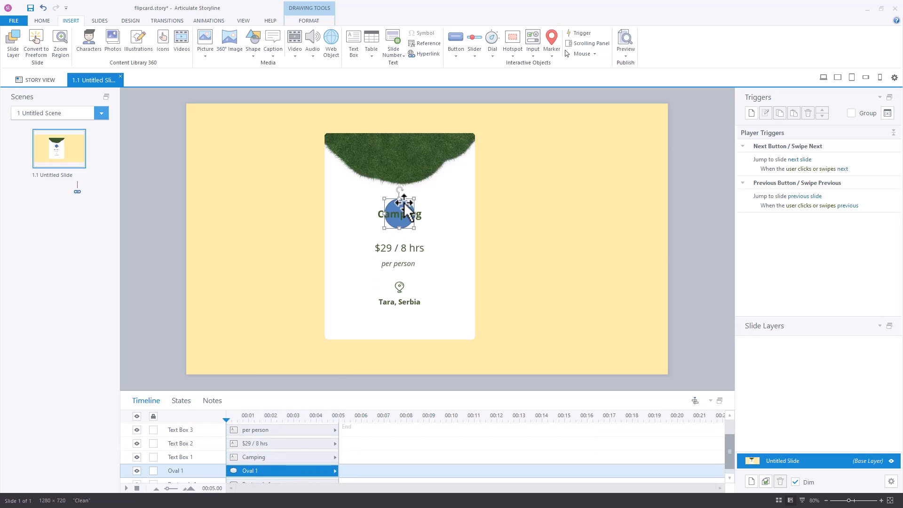
- Change the circle's solid fill to a gradient fill
left_click(312, 21)
left_click(414, 33)
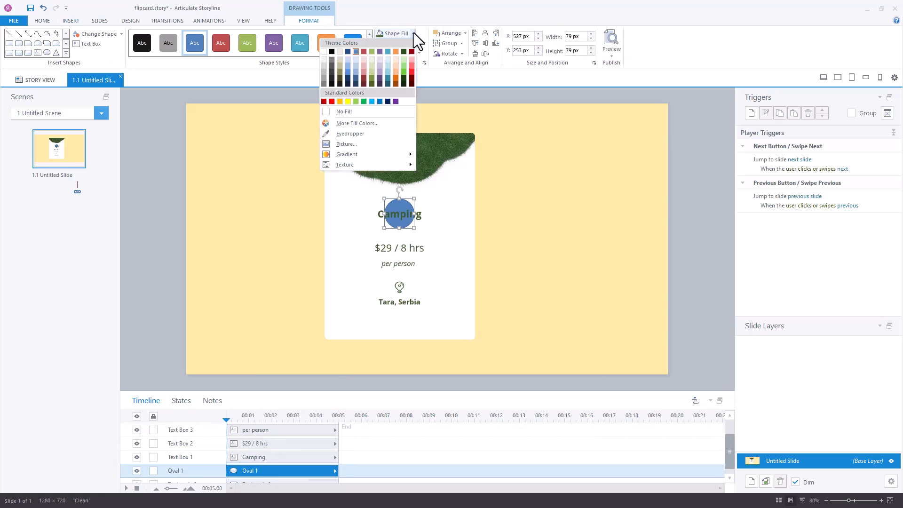
mouse_move(382, 154)
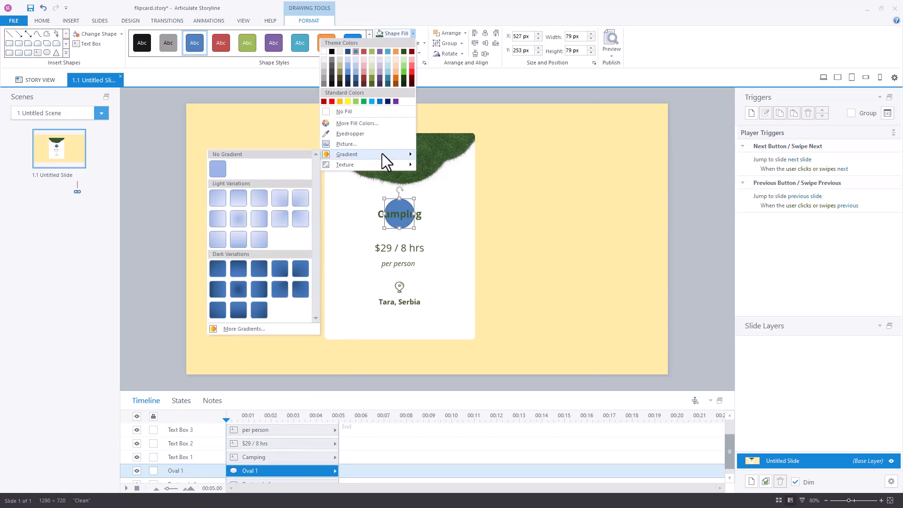
left_click(318, 326)
left_click(402, 170)
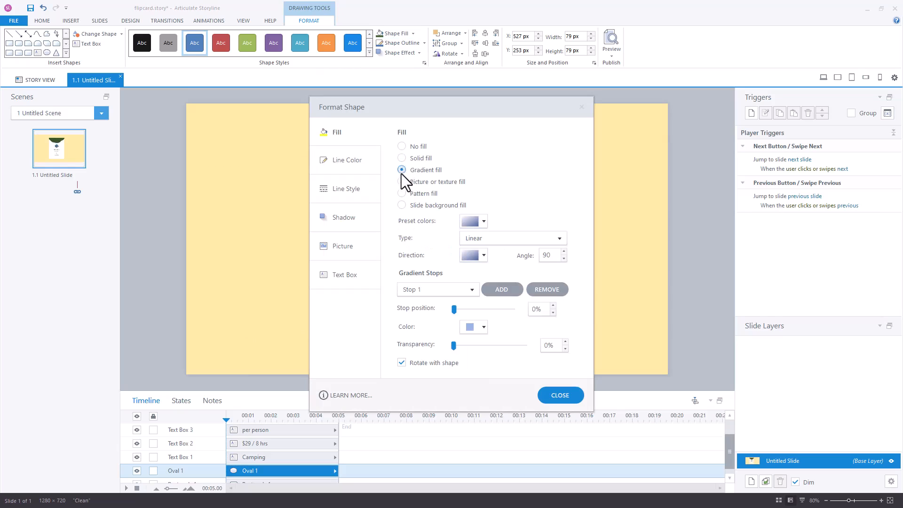
- Check the camping gradient colors in the Notepad notes and set the circle's gradient stop 1 to #648946
left_click(485, 328)
key("Escape")
key("alt+Tab")
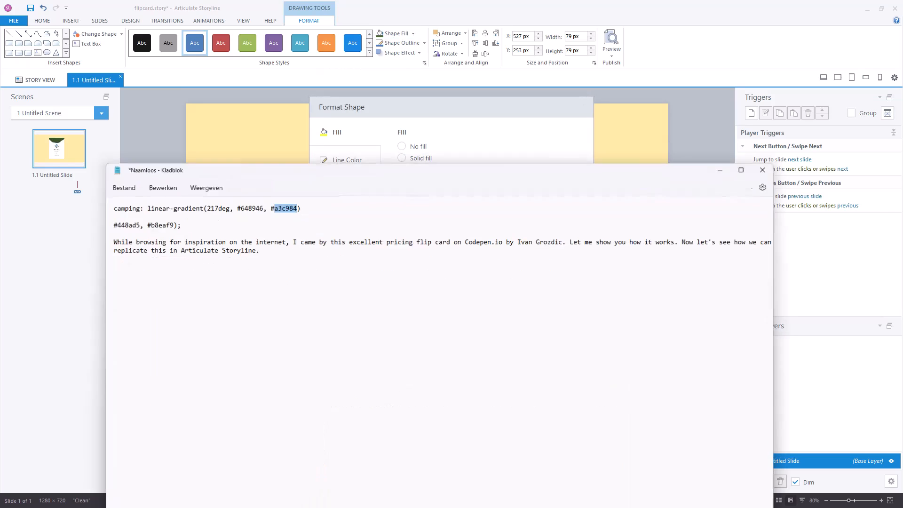
key("alt+Tab")
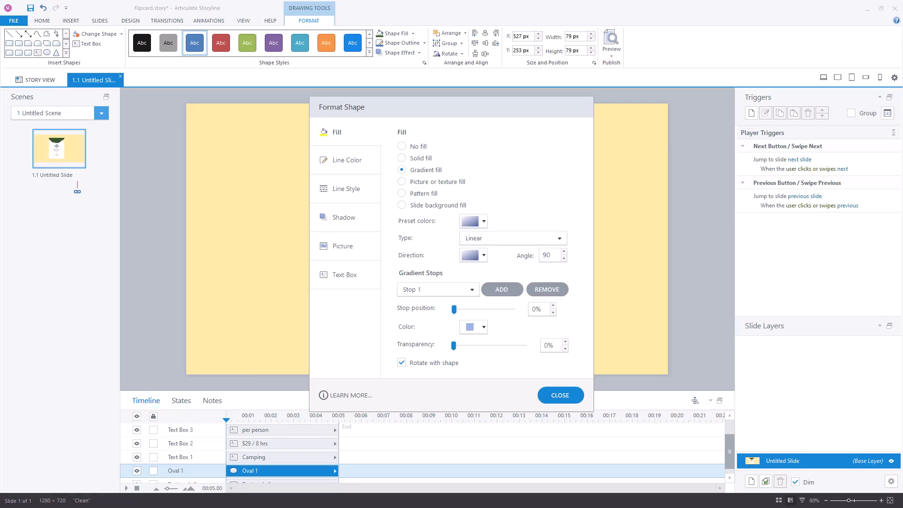
left_click(473, 328)
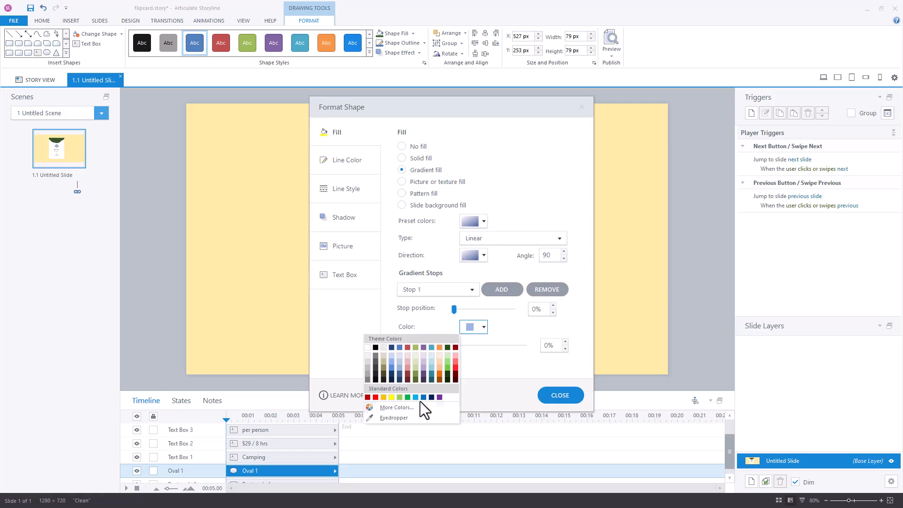
left_click(405, 410)
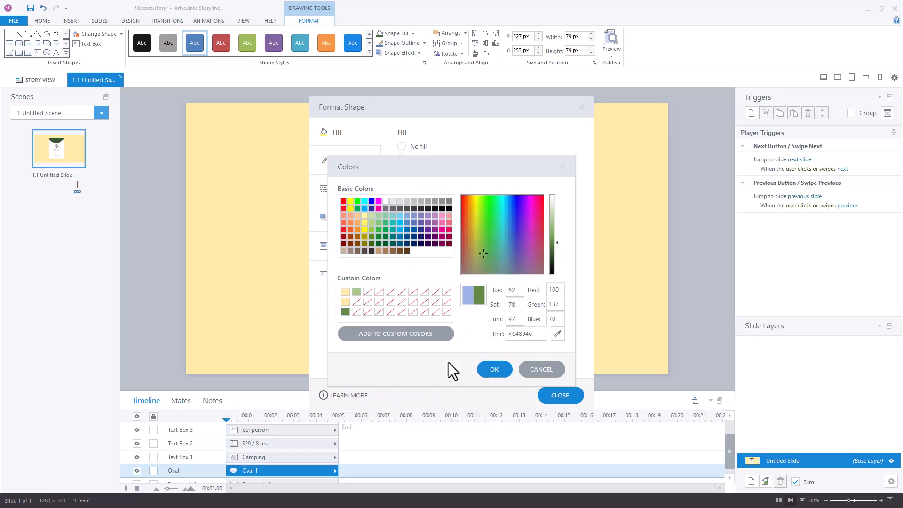
left_click(494, 370)
- Remove the middle gradient stop at 50% from the circle's fill
left_click(441, 289)
left_click(425, 313)
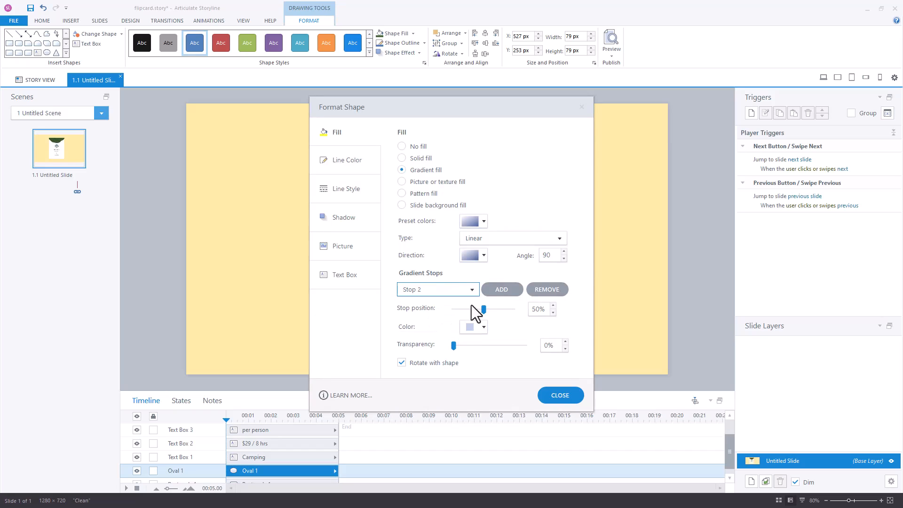
left_click(541, 288)
- Set the circle's last gradient stop, at 100%, to the light green custom color and finish formatting the fill
left_click(436, 290)
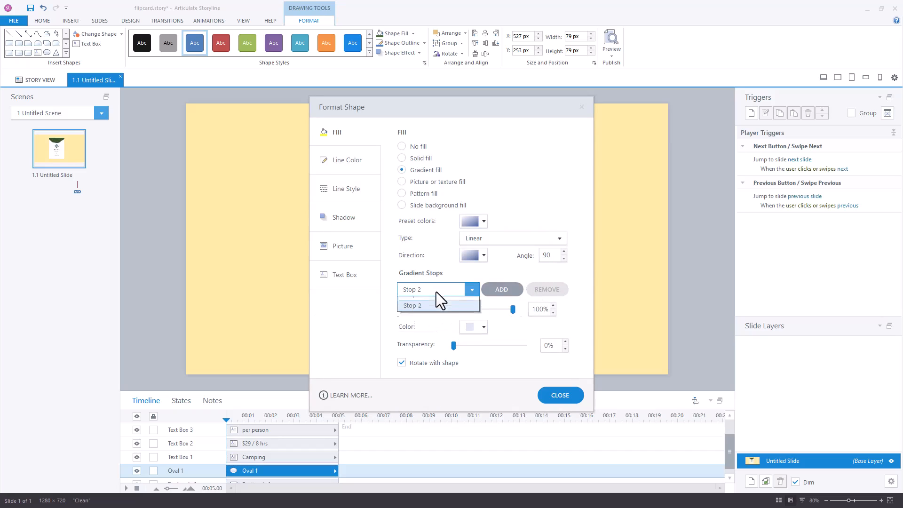
left_click(428, 314)
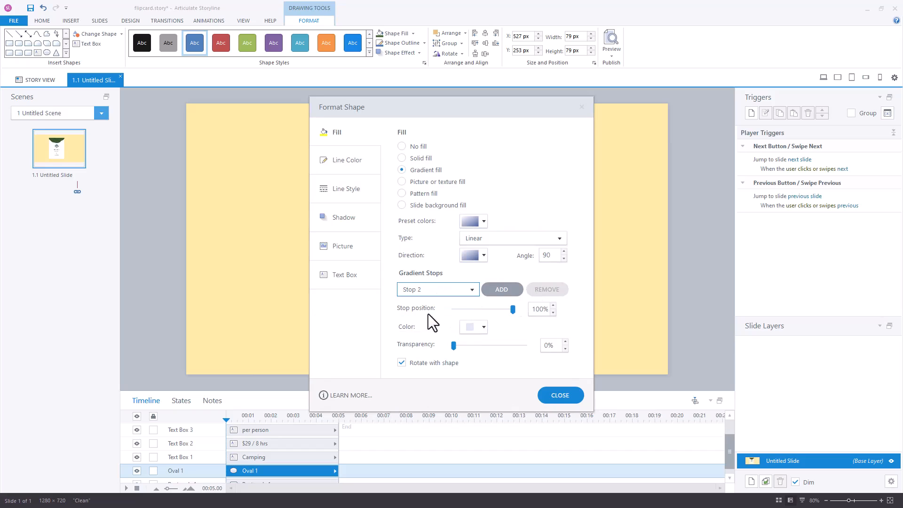
left_click(482, 326)
left_click(408, 409)
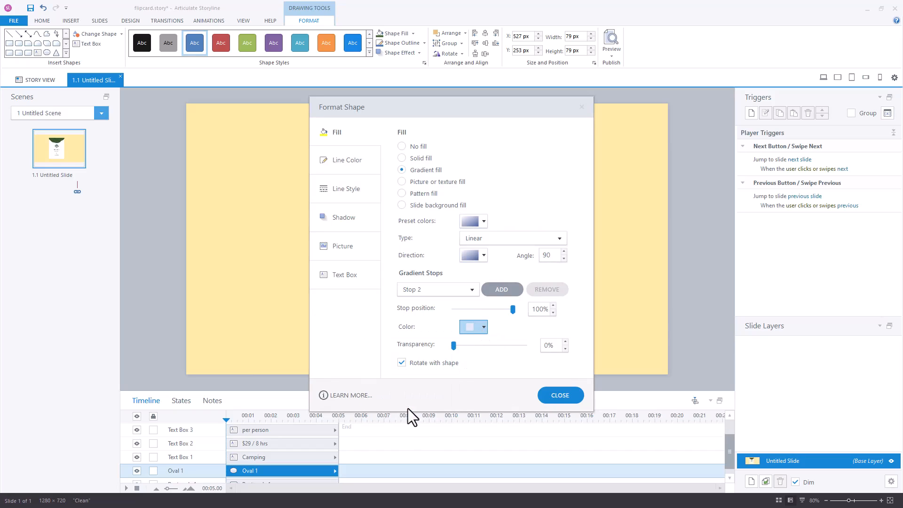
left_click(356, 292)
left_click(494, 370)
left_click(549, 393)
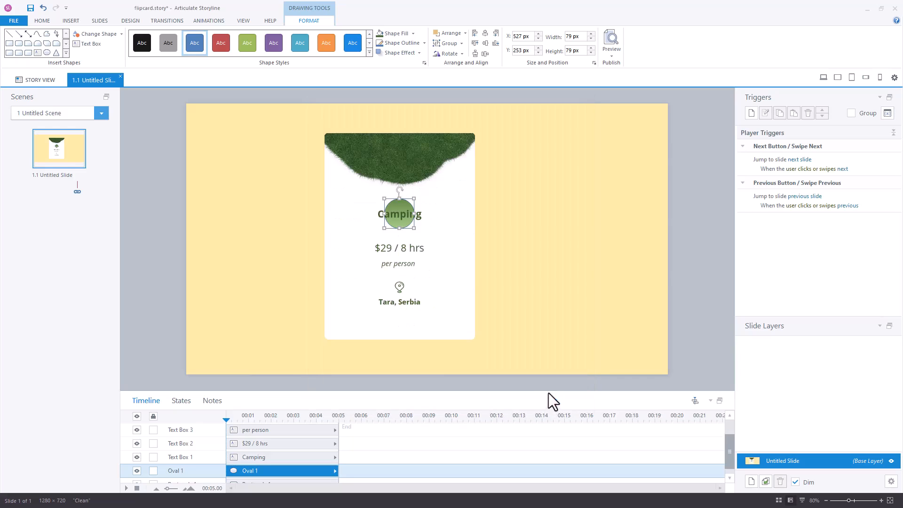
- Remove the circle's outline and apply a shadow effect to it
left_click(425, 43)
left_click(388, 120)
left_click(417, 52)
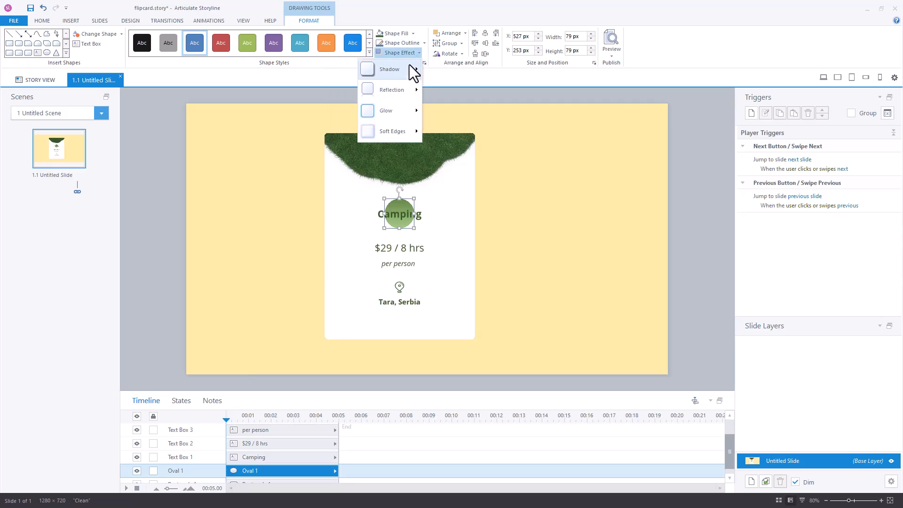
mouse_move(409, 74)
left_click(314, 144)
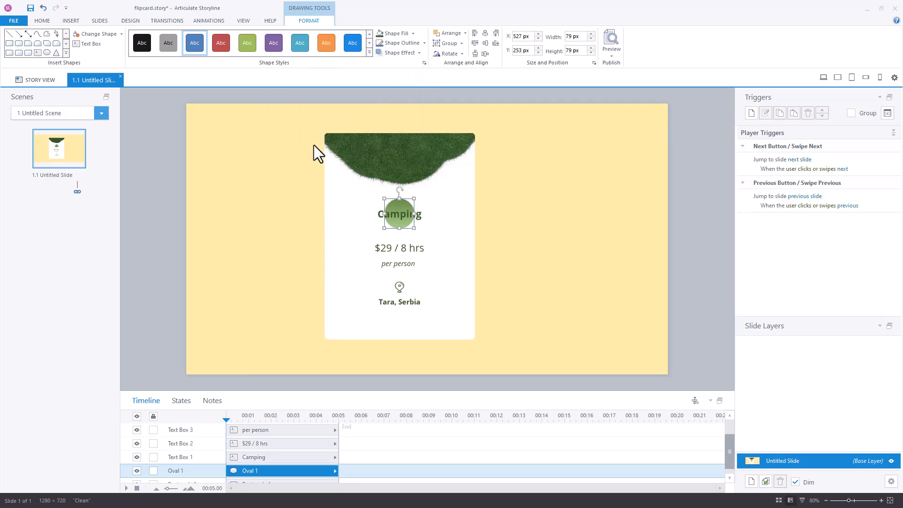
- Insert a button about 212 × 44 px at the card's lower edge under "Tara, Serbia" and label it "choose date"
left_click(436, 215)
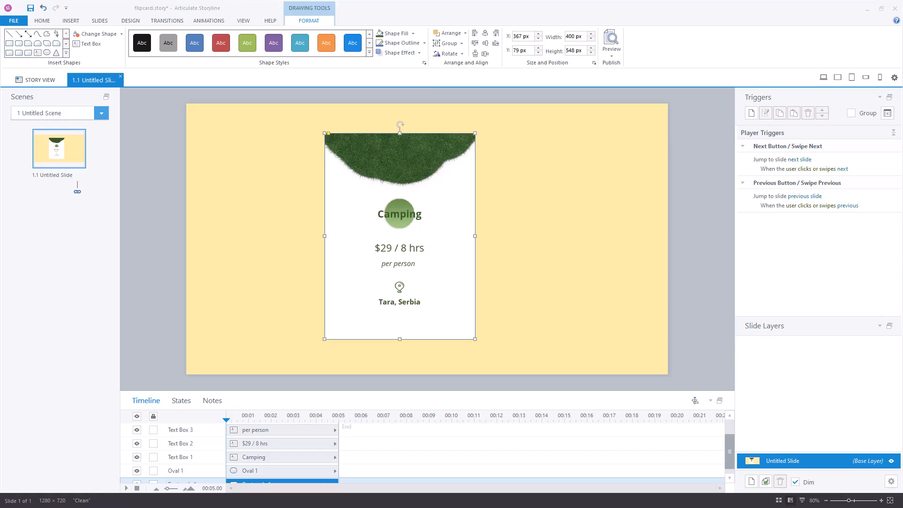
left_click(68, 19)
left_click(456, 55)
left_click(457, 55)
left_click(457, 54)
left_click(417, 103)
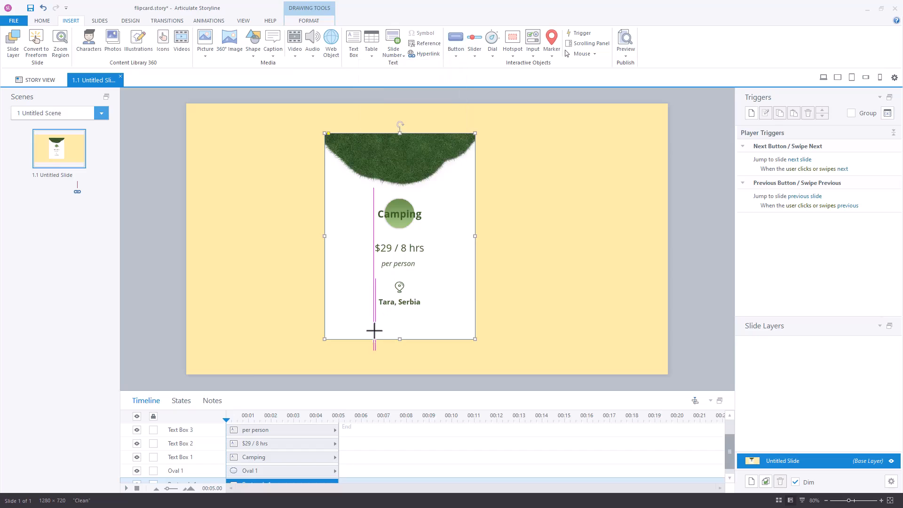
mouse_move(361, 315)
left_mouse_down()
mouse_move(388, 331)
mouse_move(440, 331)
left_mouse_up()
type("choose date")
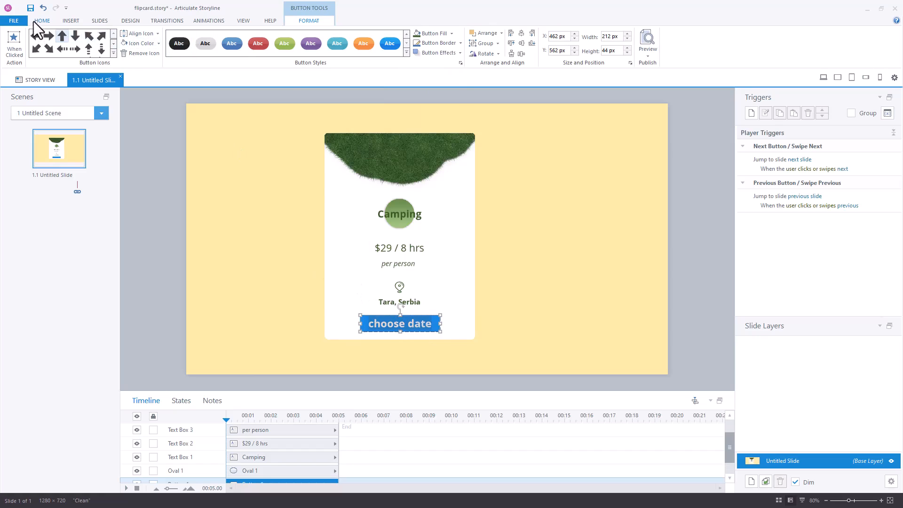
- Format the button's "choose date" label at font size 14 in white
left_click(47, 20)
left_click(158, 43)
left_click(291, 50)
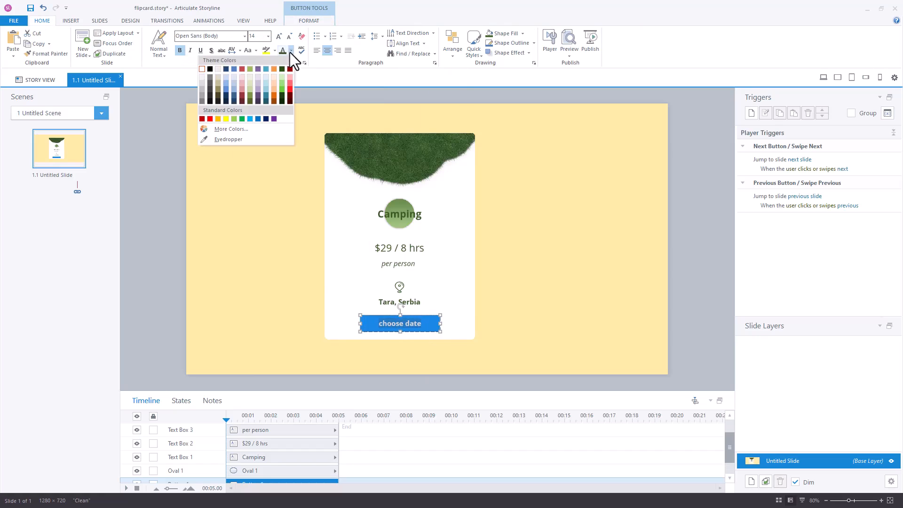
left_click(203, 69)
- Fill the choose date button with dark green and remove its border
left_click(431, 317)
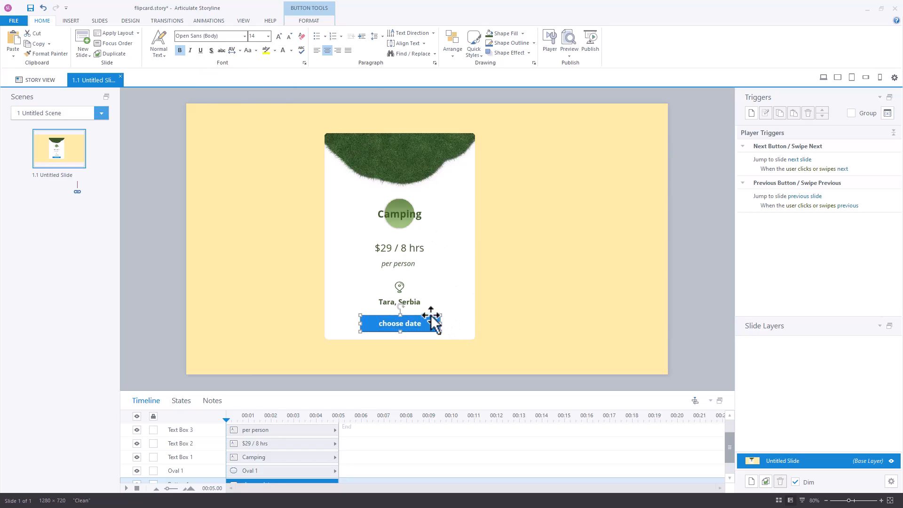
left_click(313, 21)
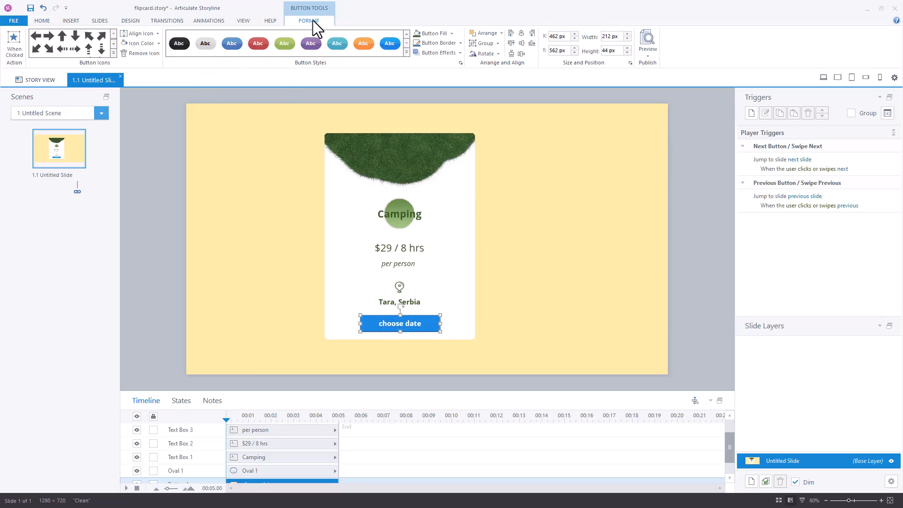
left_click(436, 33)
left_click(461, 43)
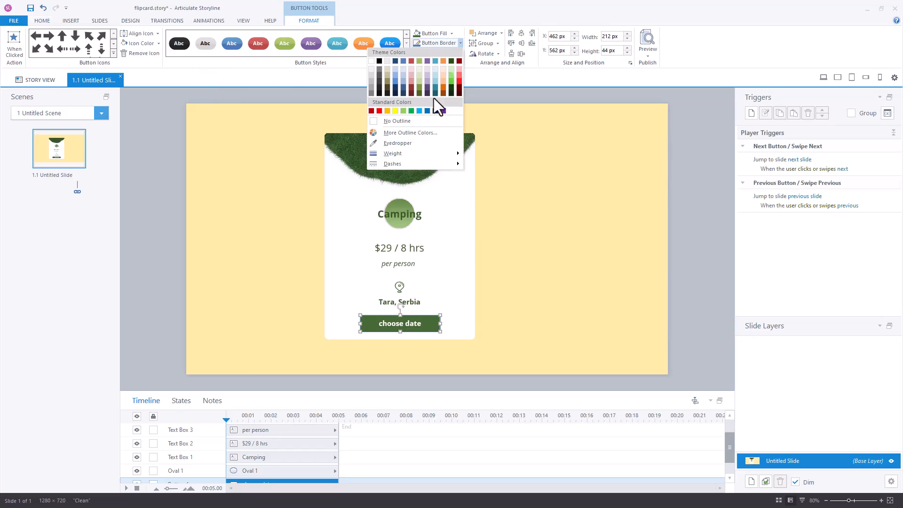
left_click(413, 121)
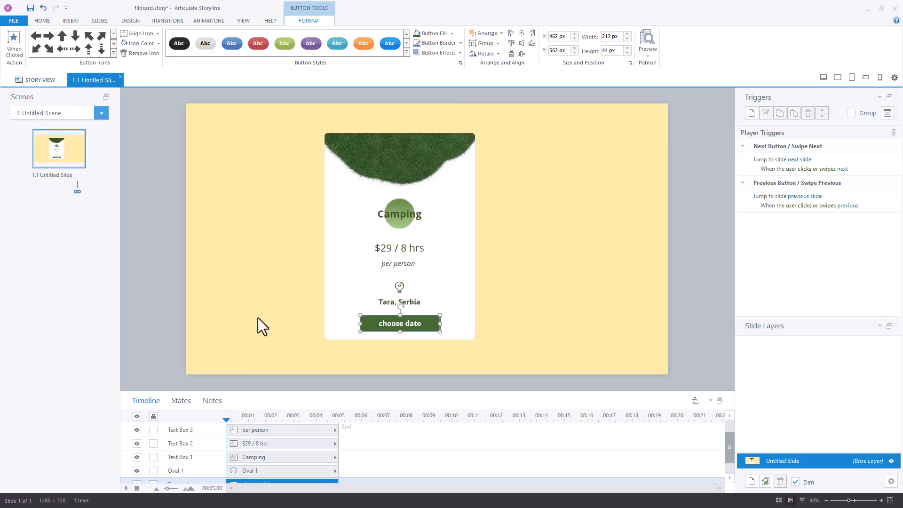
left_click(180, 304)
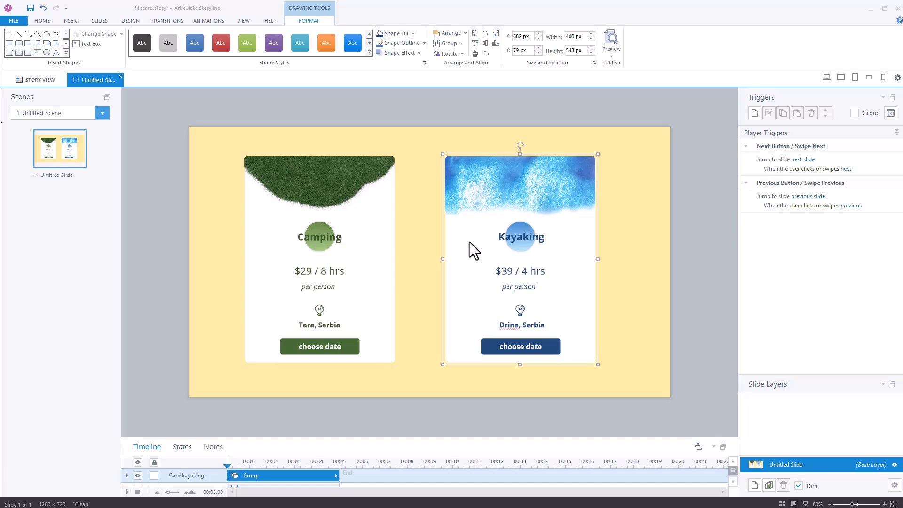
- Move the Kayaking card to the slide's horizontal centre, at about X 441 px, and add a new layer named "Camping"
left_click_drag(486, 248, 400, 248)
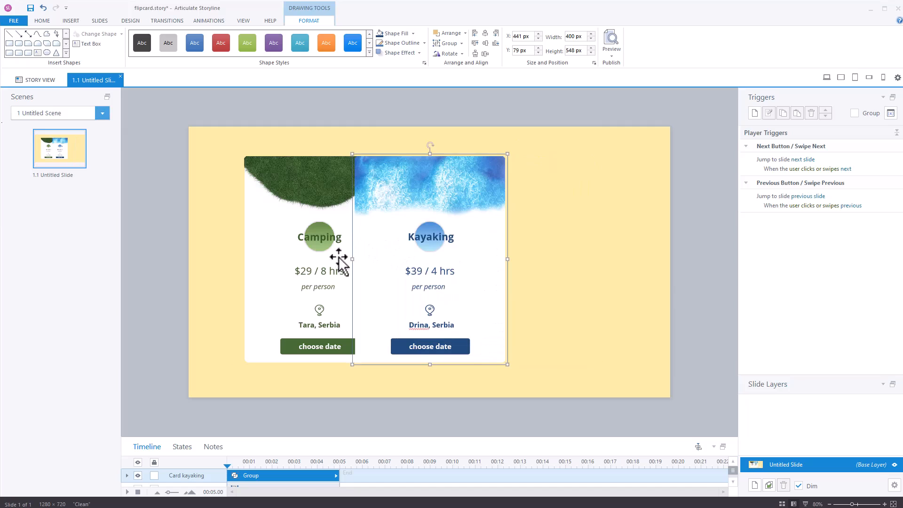
left_click(312, 257)
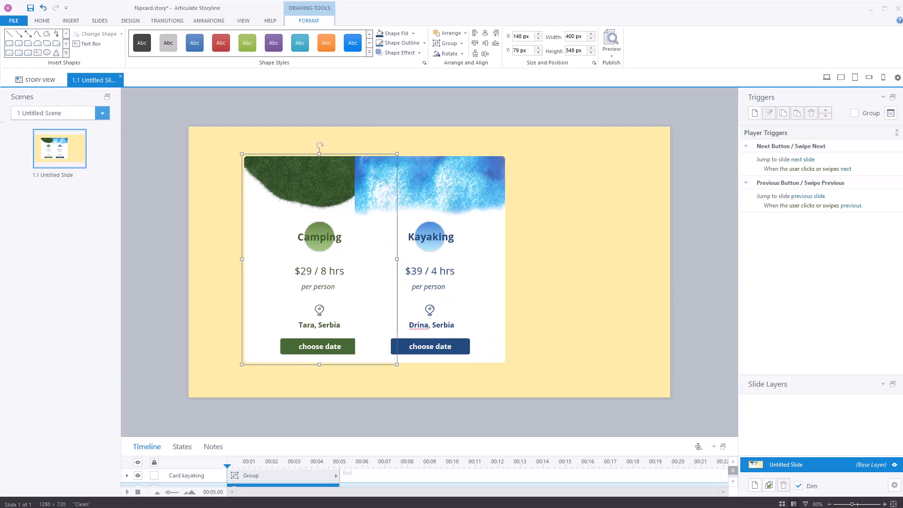
left_click(754, 485)
double_click(783, 447)
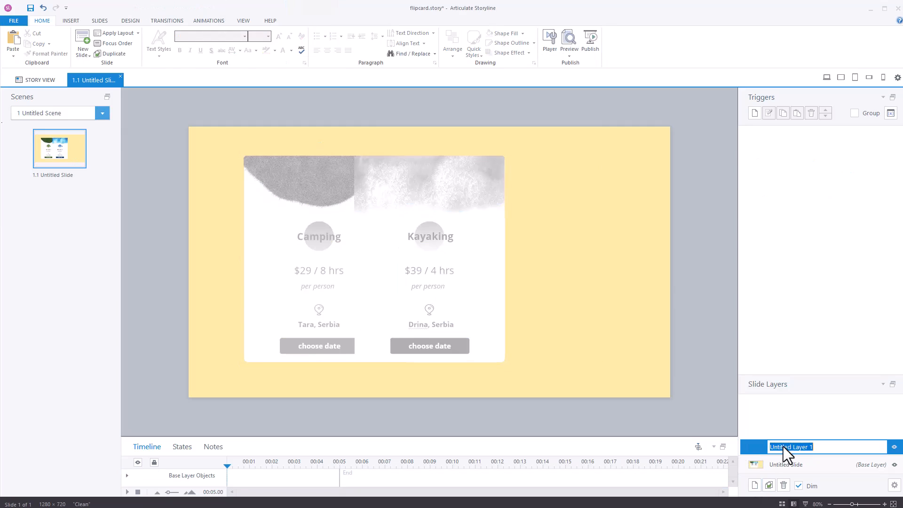
type("Camping")
- Move the Camping card from the base layer to the Camping layer and centre it on the slide at X 441 px
left_click(784, 465)
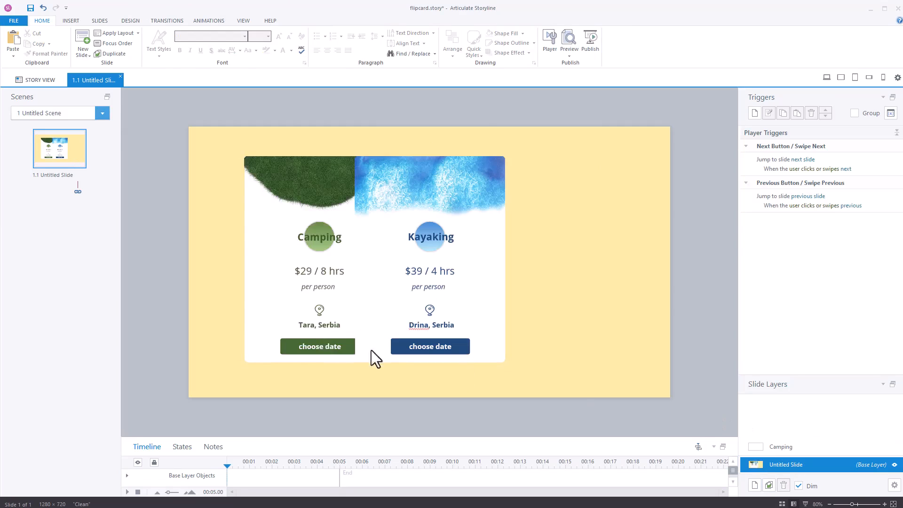
left_click(783, 446)
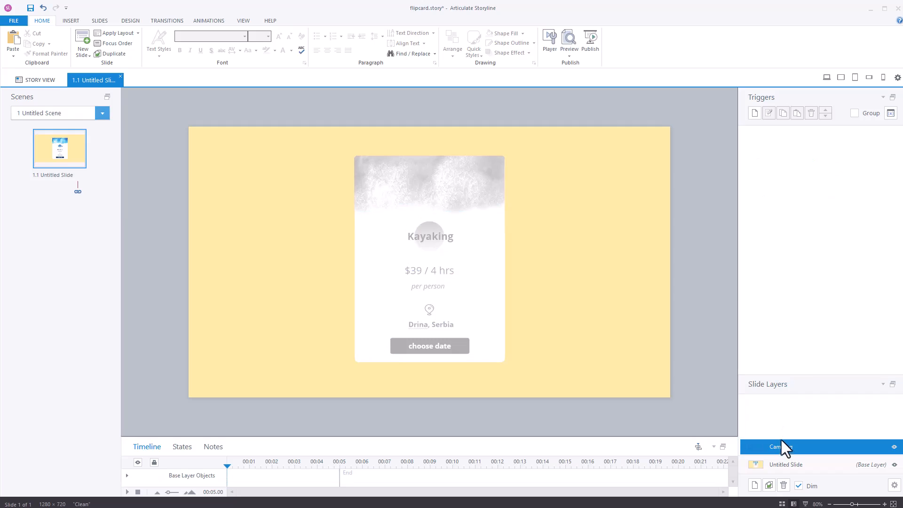
key("ctrl+v")
left_click_drag(353, 262, 462, 262)
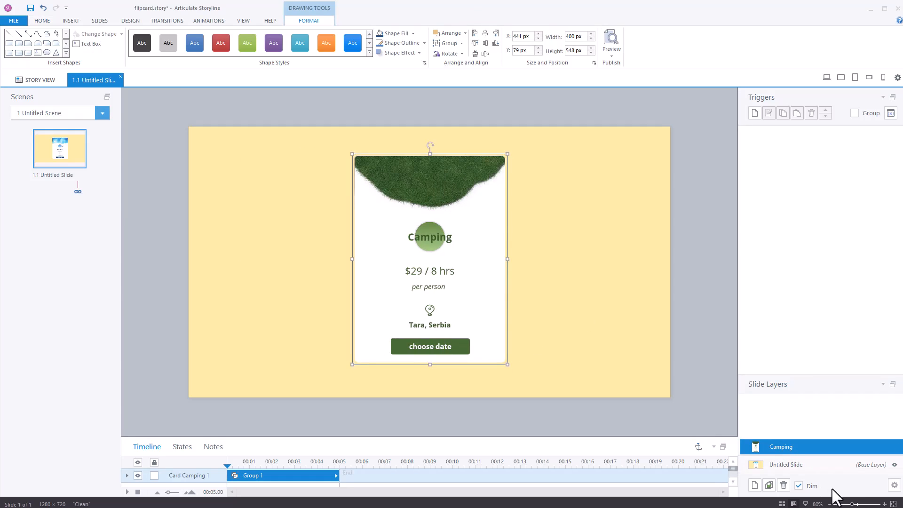
- Add another slide layer and name it "Kayaking"
left_click(755, 485)
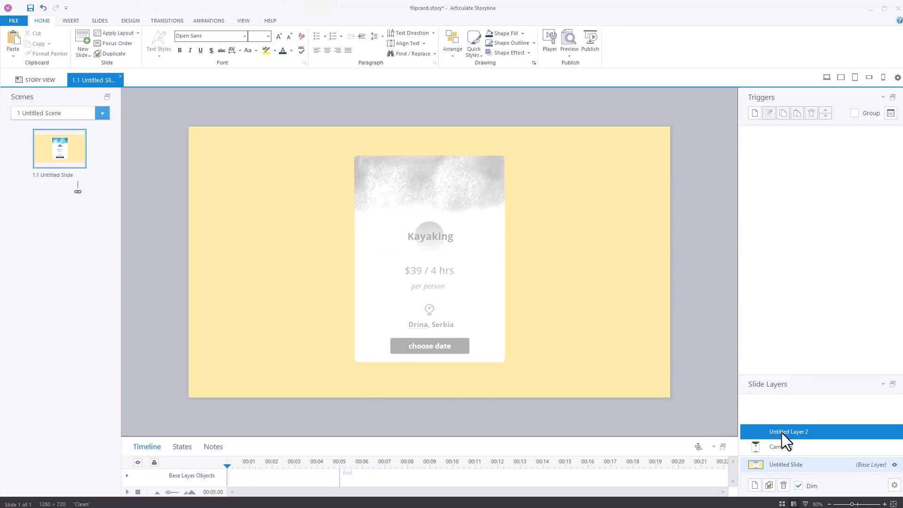
double_click(782, 432)
type("Kayaking")
key("Return")
- Copy the Kayaking card from the base layer into the Kayaking layer
left_click(778, 465)
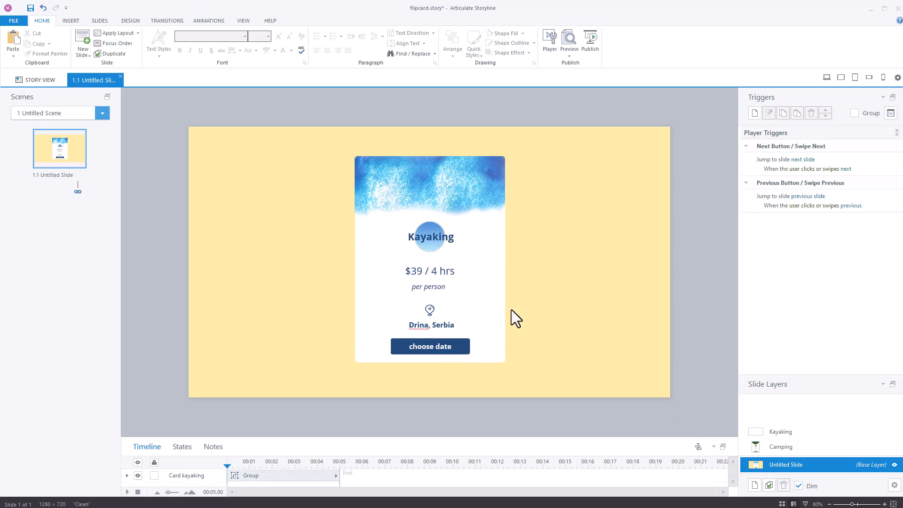
left_click(471, 285)
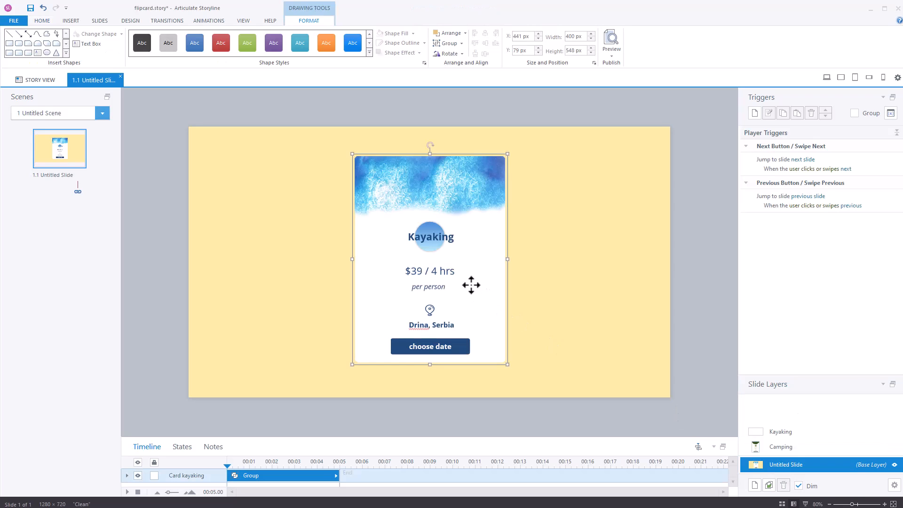
left_click(777, 431)
key("ctrl+v")
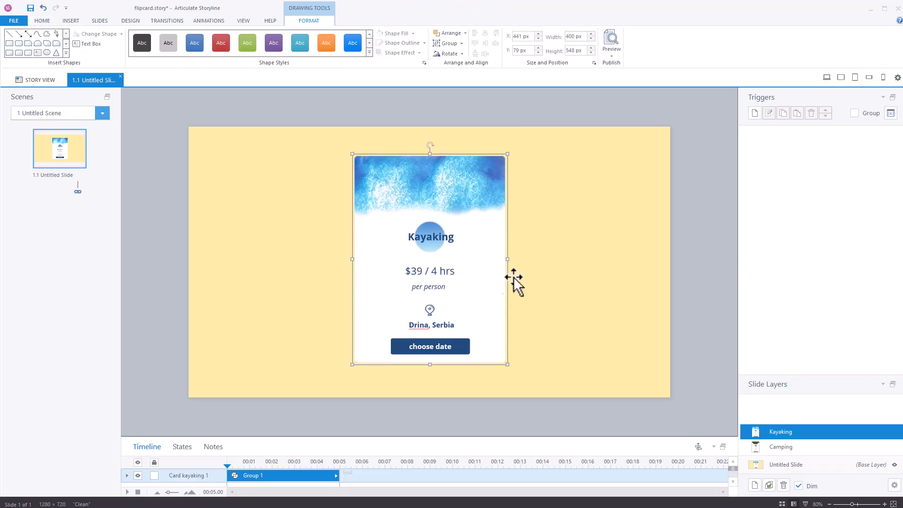
- Lower the card on the Kayaking layer and set its vertical position to 130 px
left_click_drag(441, 191, 442, 210)
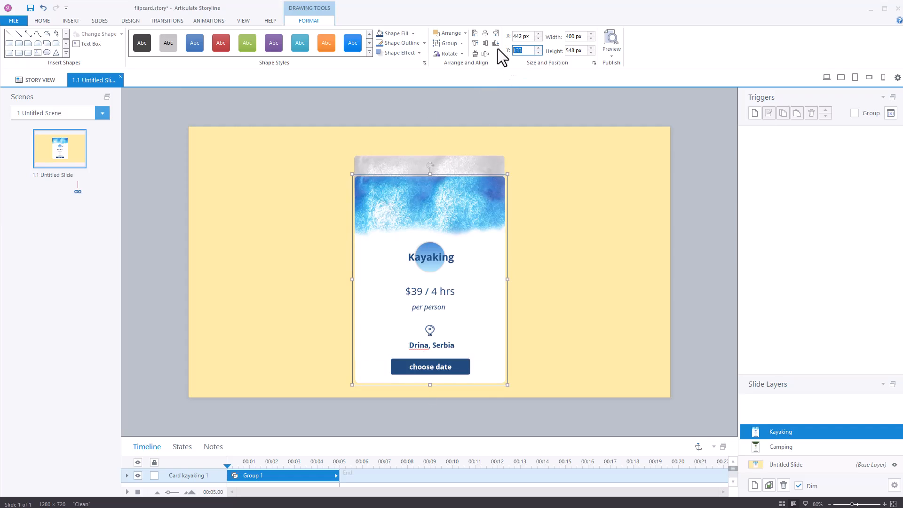
type("130")
key("Return")
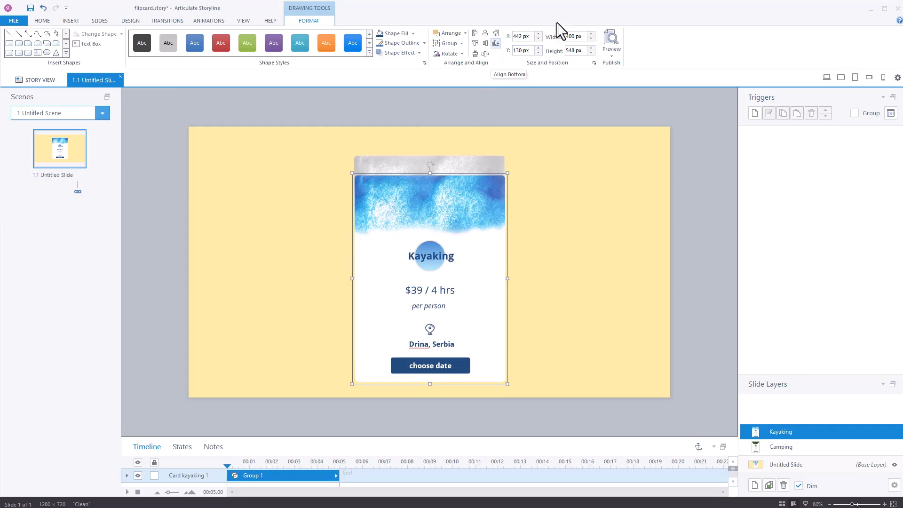
- Set the vertical position of the card on the Camping layer to 130 px
left_click(790, 447)
left_click(466, 242)
scroll(506, 49, "up", 3)
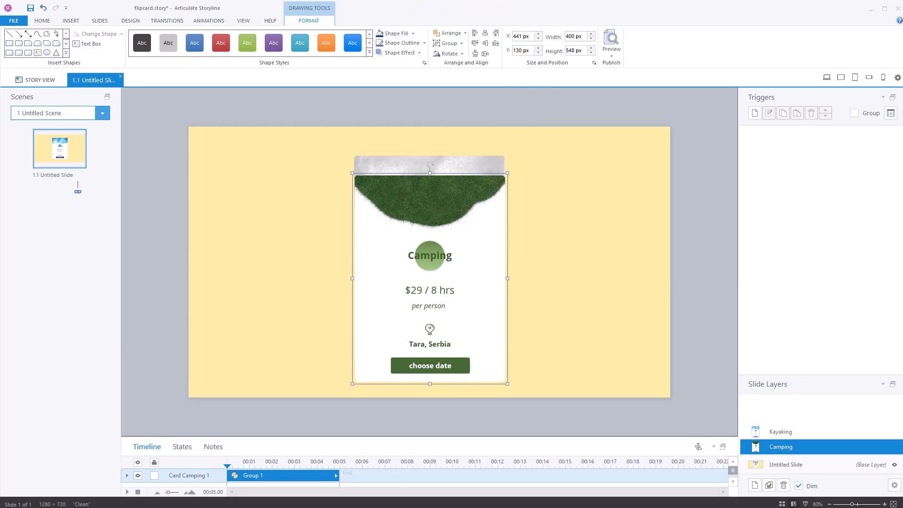
- Set the vertical position of the base layer's Kayaking card to 130 px
left_click(771, 464)
left_click(495, 244)
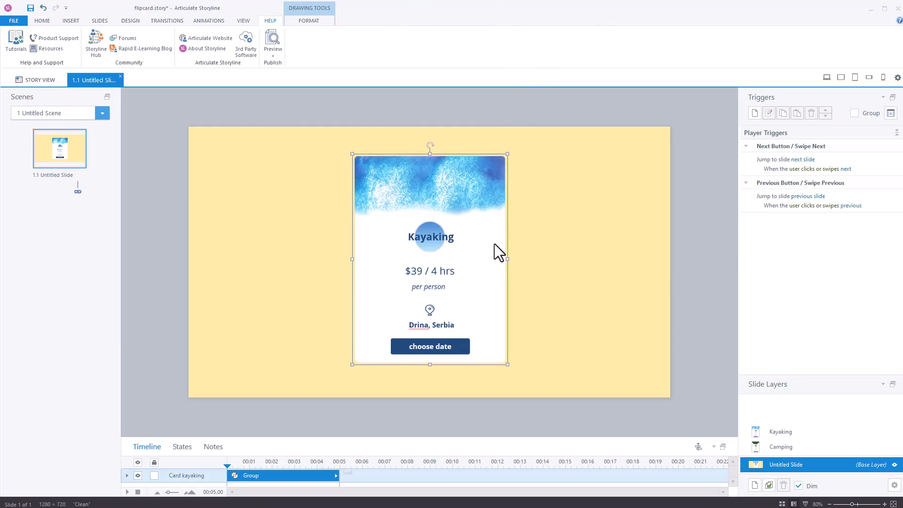
left_click(301, 22)
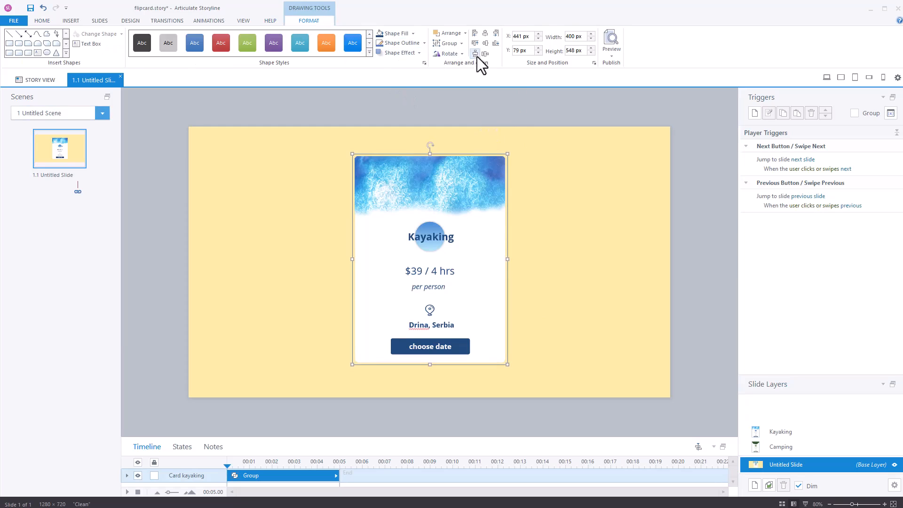
type("130")
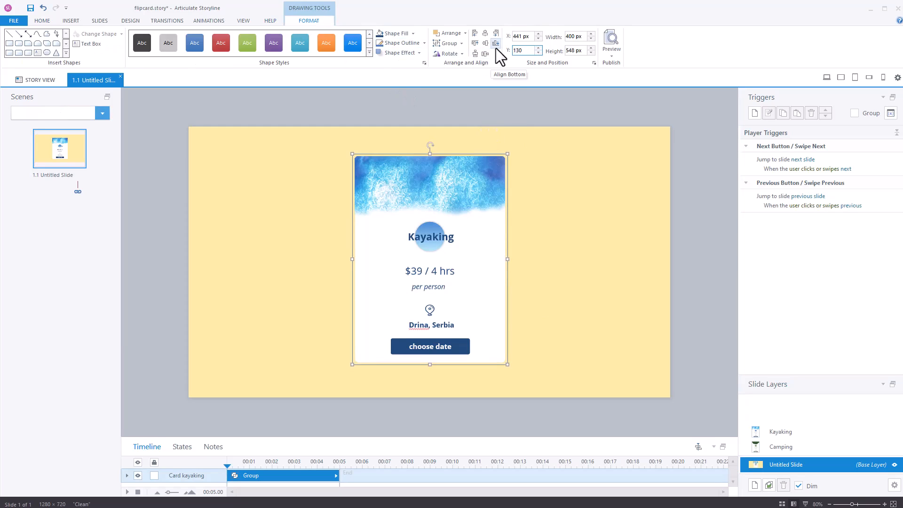
key("Return")
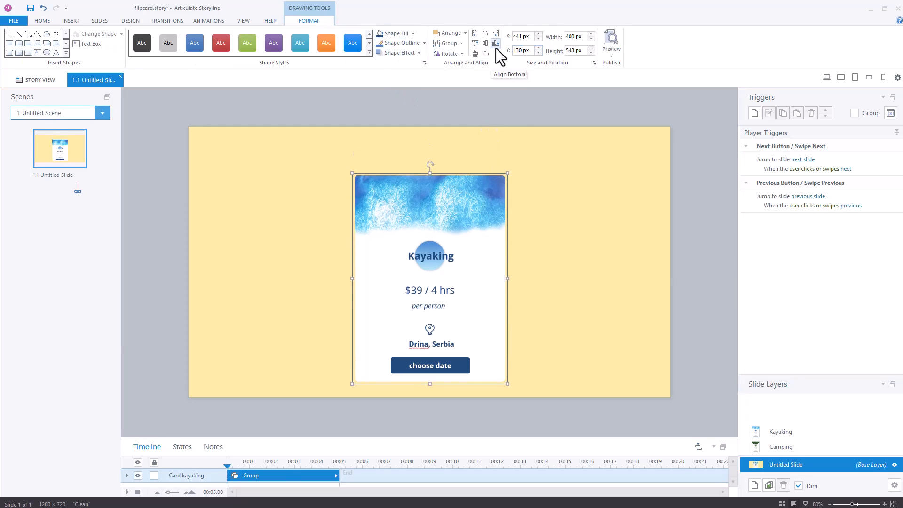
- Insert a button about 143 × 45 px above the card labelled "Kayaking" at font size 14, with a matching "Camping" button beside it
left_click(387, 124)
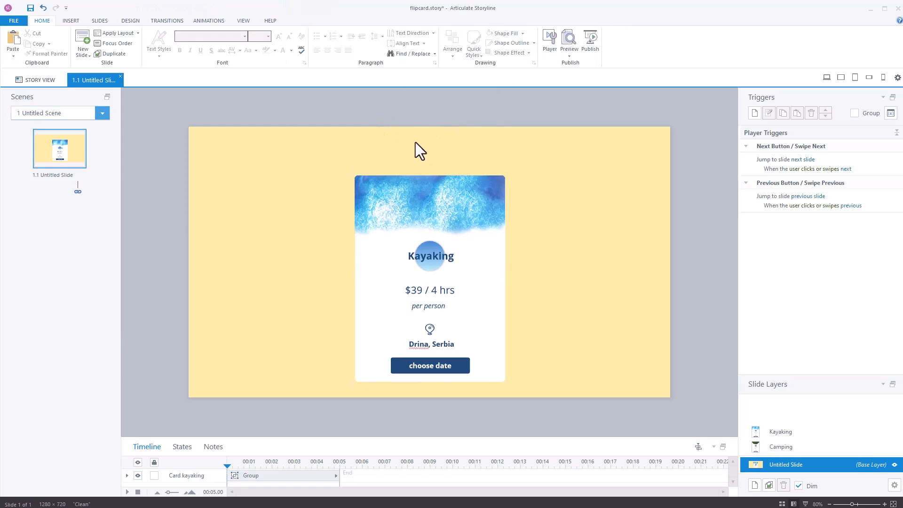
scroll(468, 58, "down", 1)
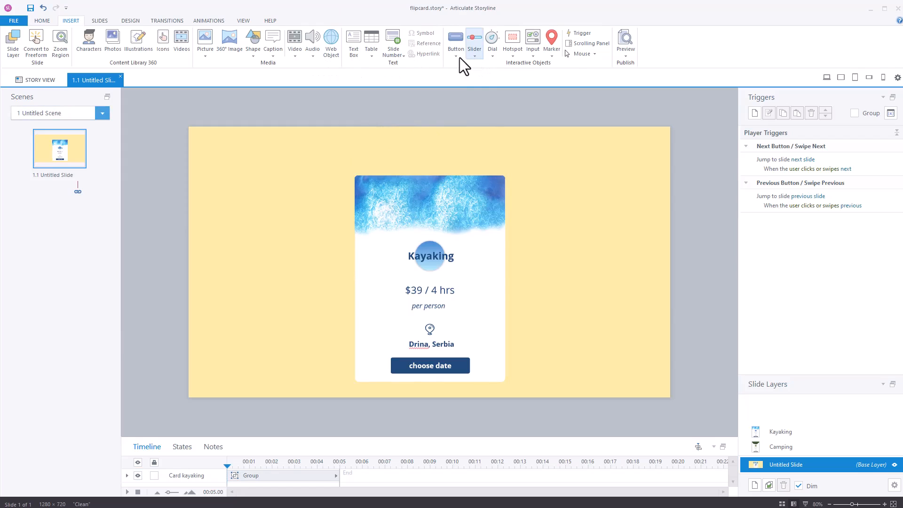
left_click(456, 56)
left_click(405, 100)
left_click_drag(375, 148, 429, 164)
type("Kay")
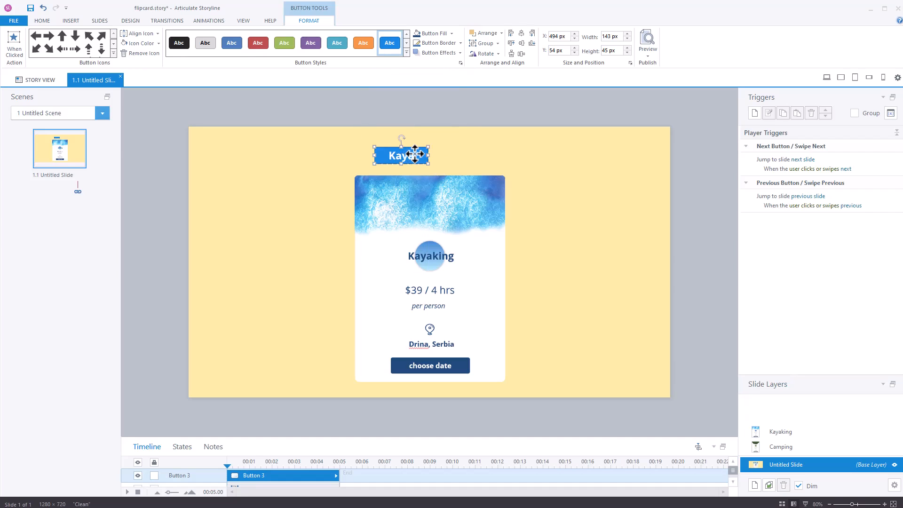
type("aking")
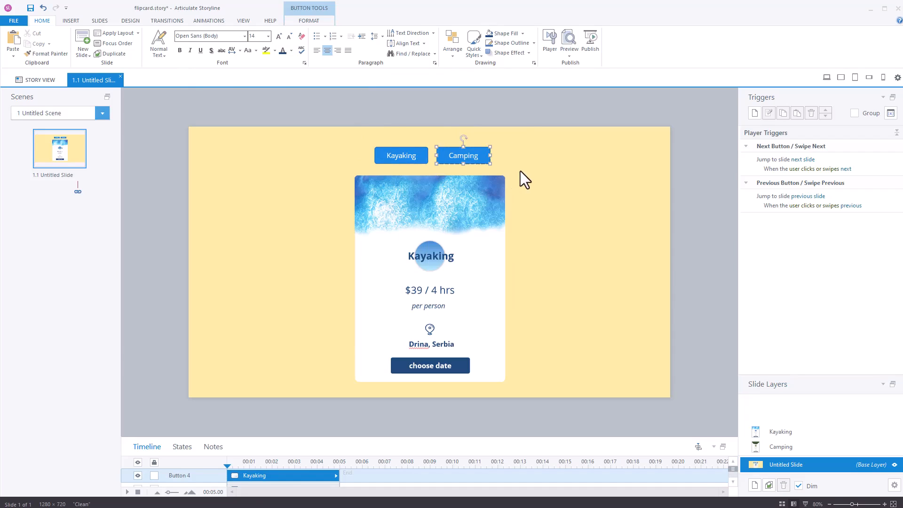
left_click(520, 171)
- Add the built-in Selected state to the Kayaking button above the card
left_click(413, 149)
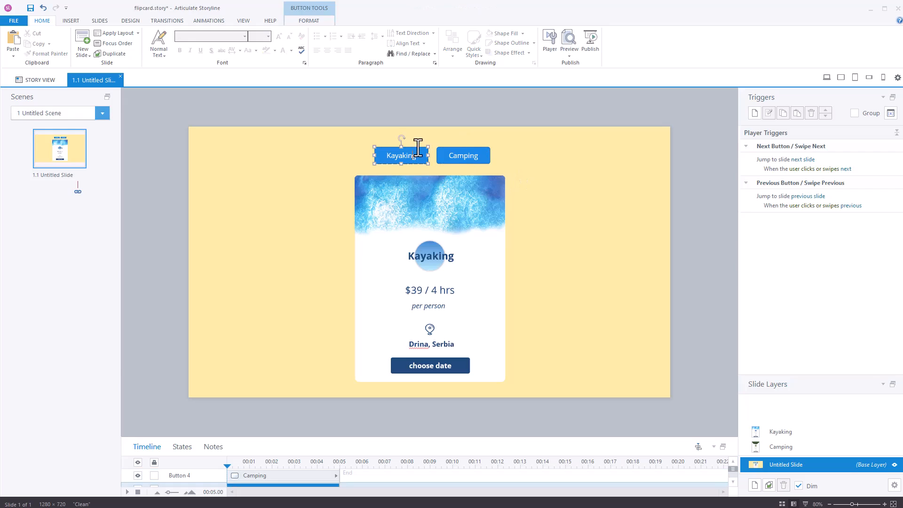
left_click(182, 447)
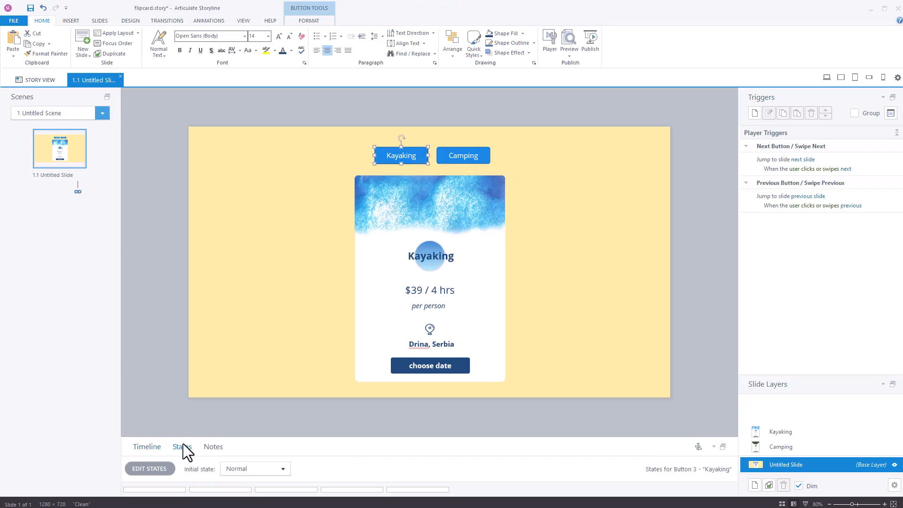
left_click_drag(207, 438, 209, 390)
left_click(254, 421)
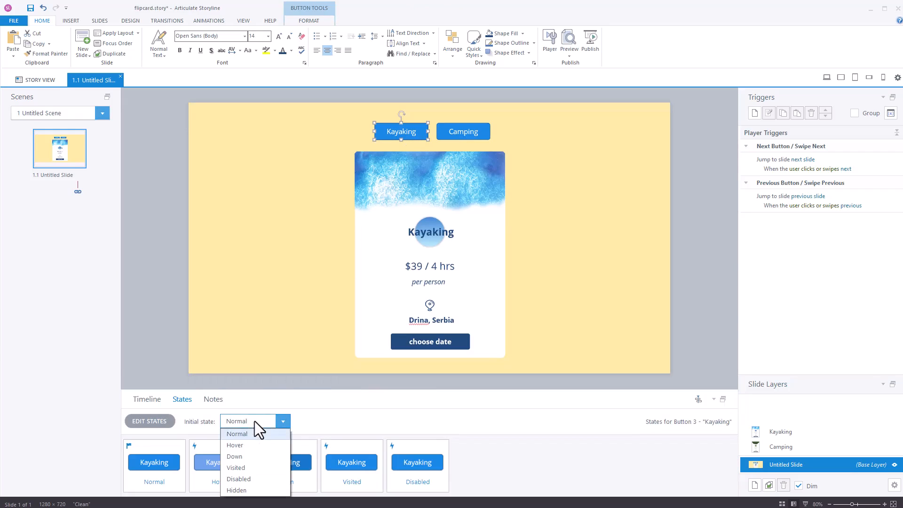
left_click(185, 376)
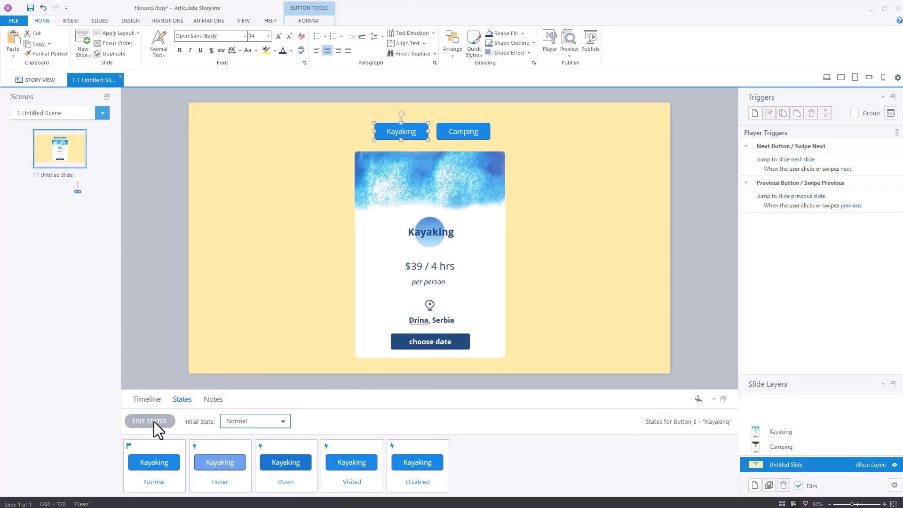
left_click(150, 421)
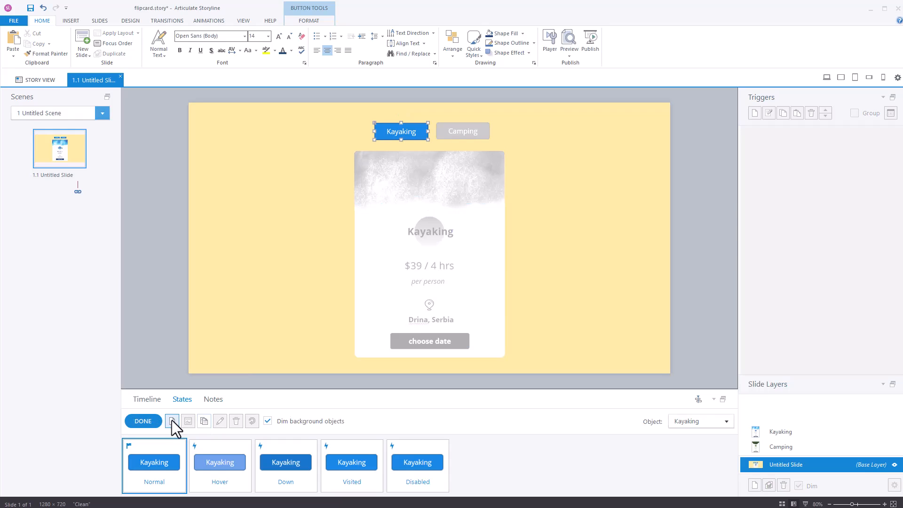
left_click(172, 421)
left_click(514, 255)
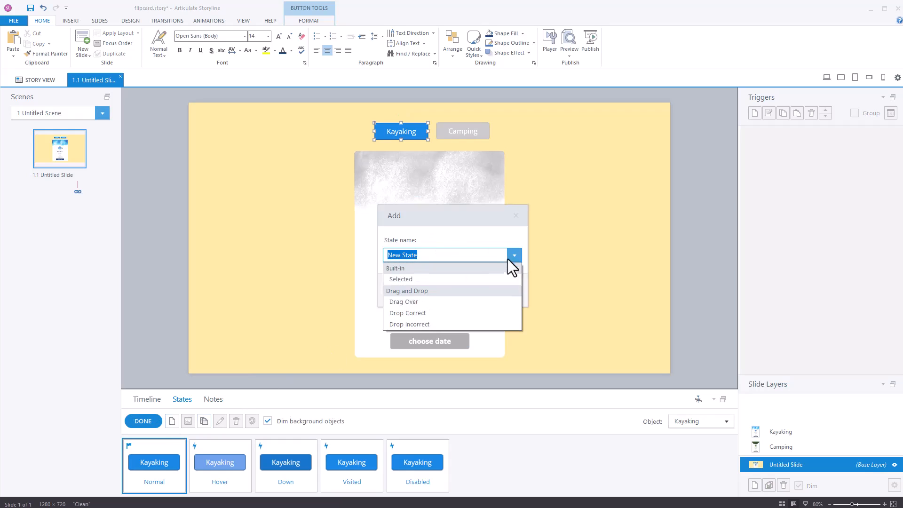
left_click(431, 279)
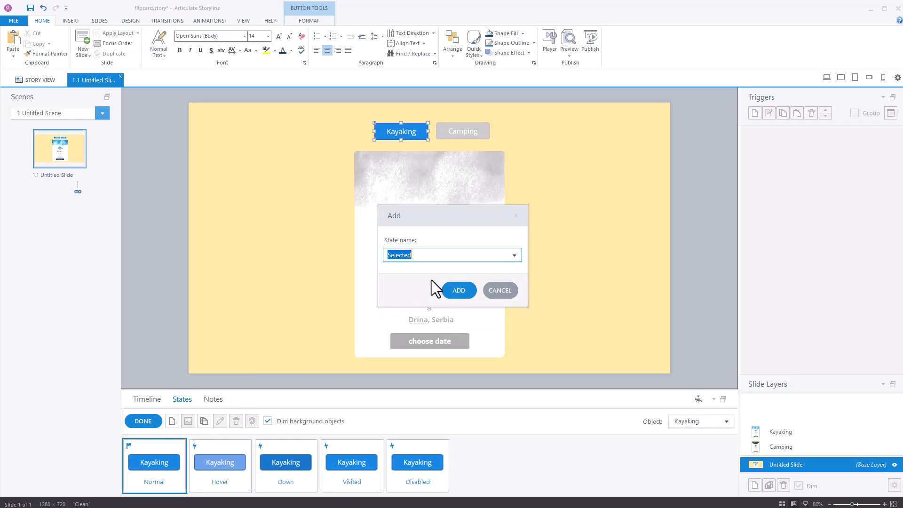
left_click(457, 290)
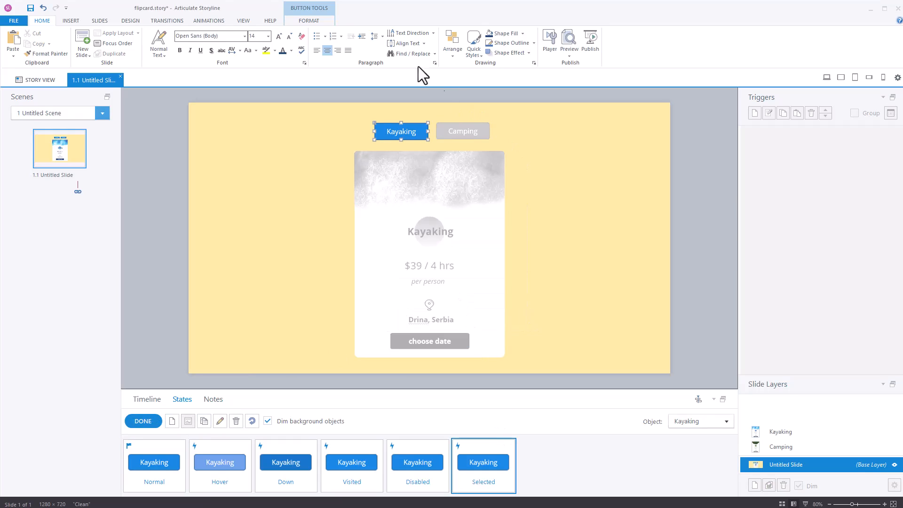
- Give the Kayaking button's Selected state a light blue fill and dark blue label text, and finish editing its states
left_click(523, 33)
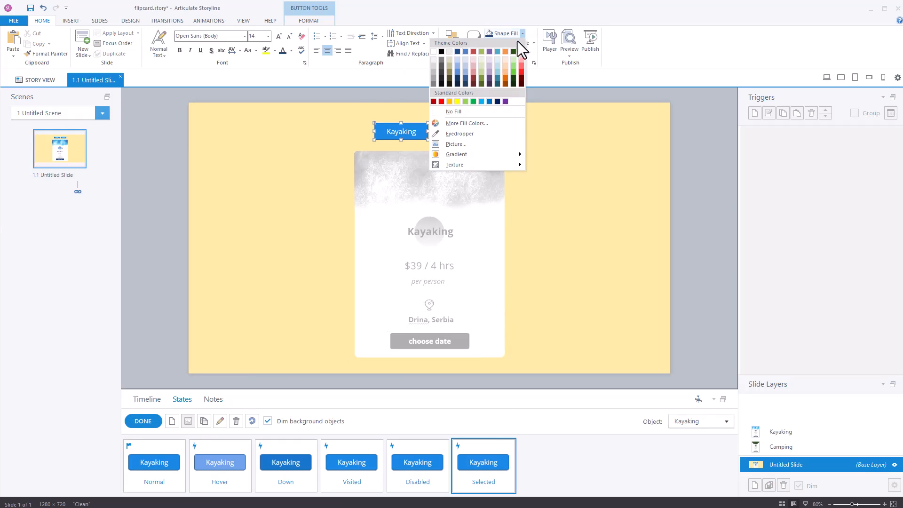
left_click(464, 66)
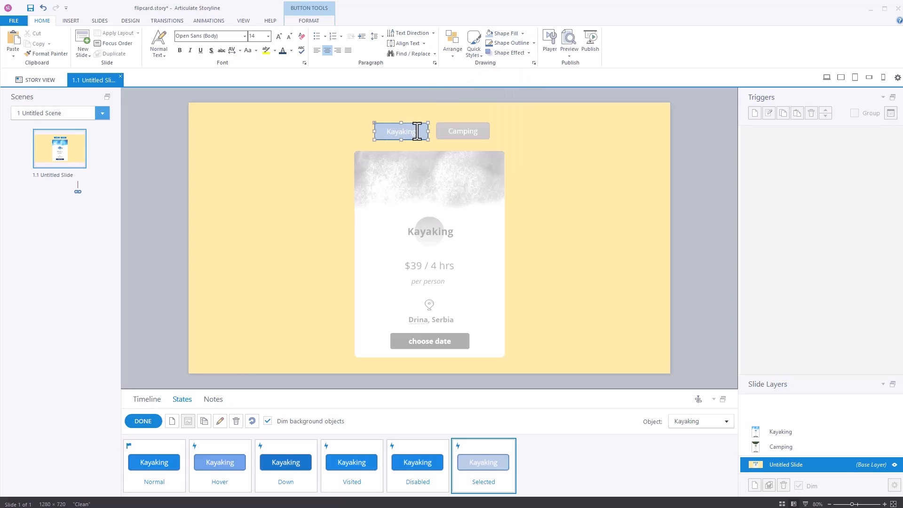
left_click_drag(417, 132, 369, 129)
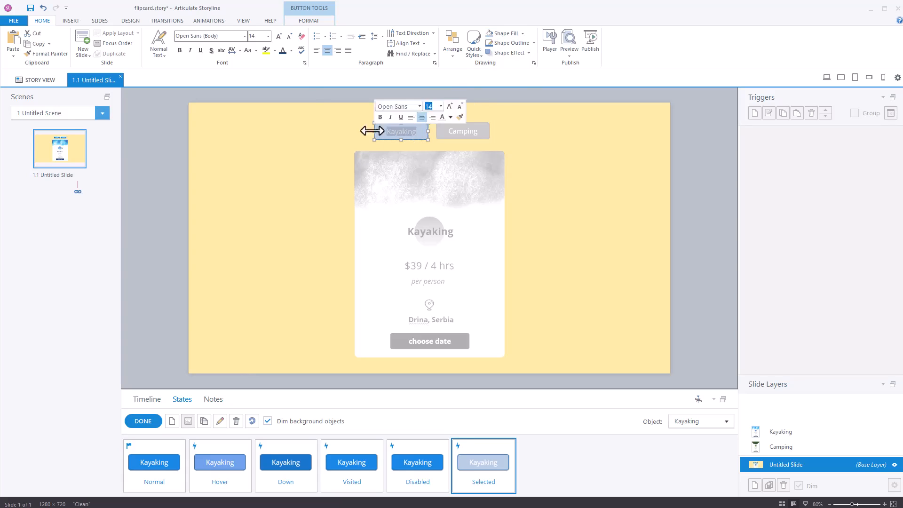
left_click(291, 51)
left_click(225, 69)
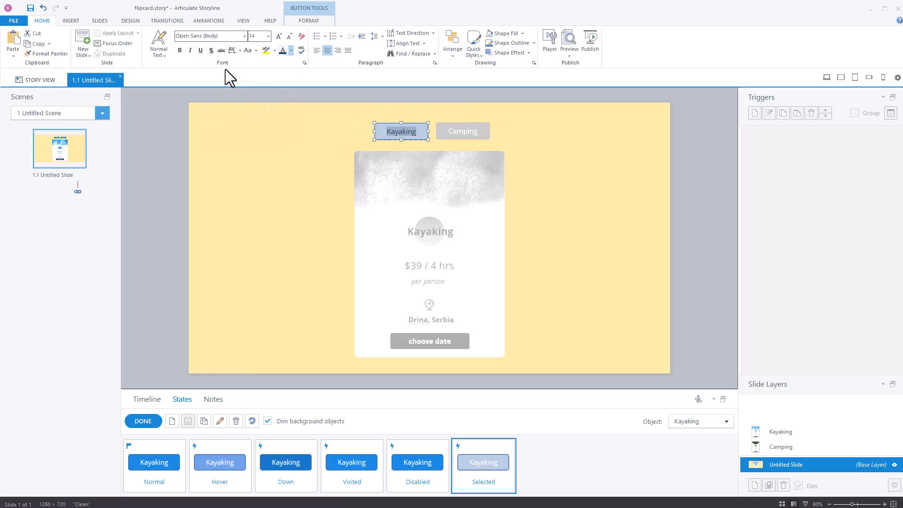
left_click(157, 188)
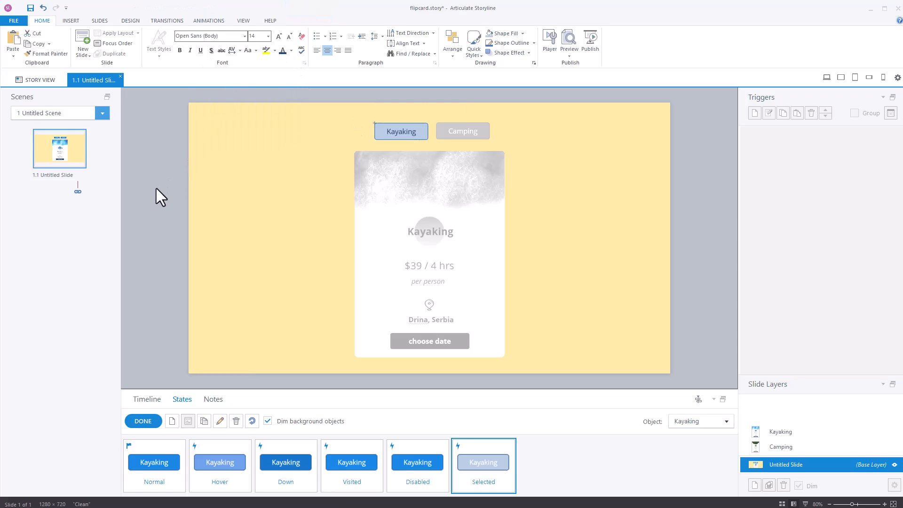
left_click(142, 421)
left_click(415, 133)
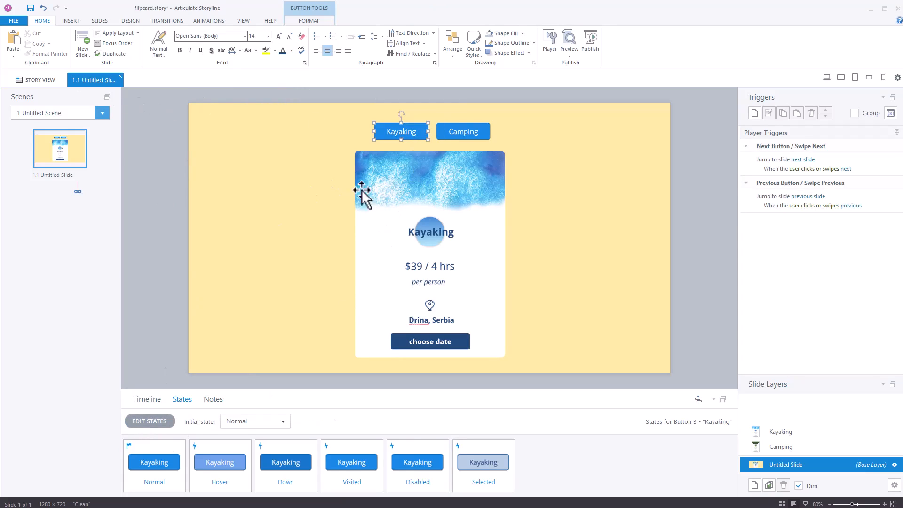
- Copy the Kayaking button's formatting and states onto the Camping button with the Format Painter
left_click(524, 151)
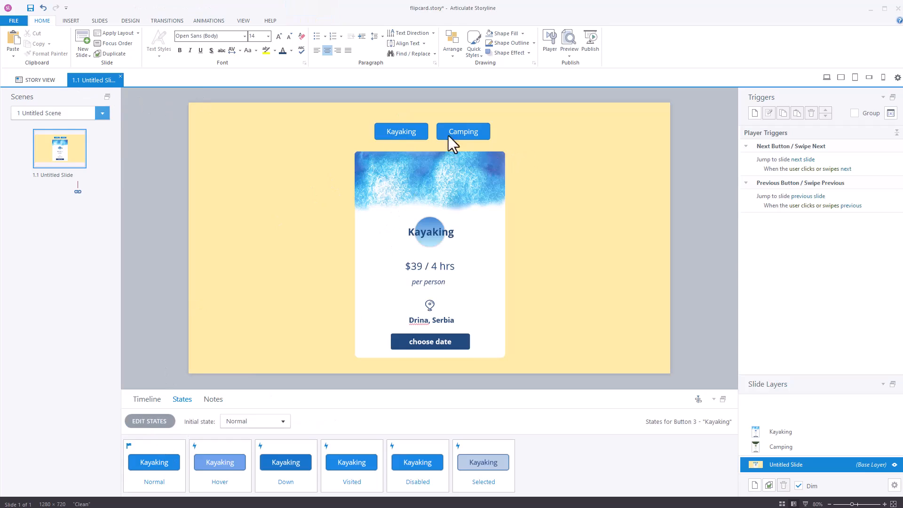
left_click(414, 126)
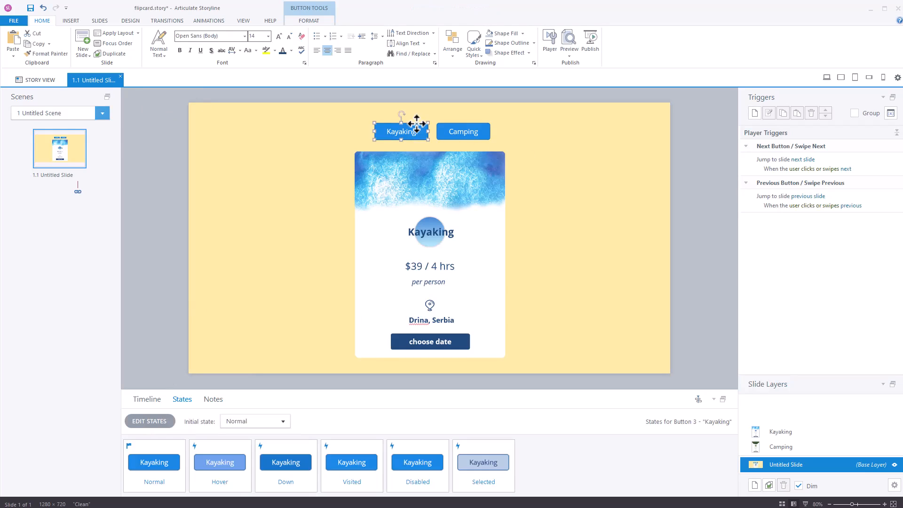
left_click(47, 53)
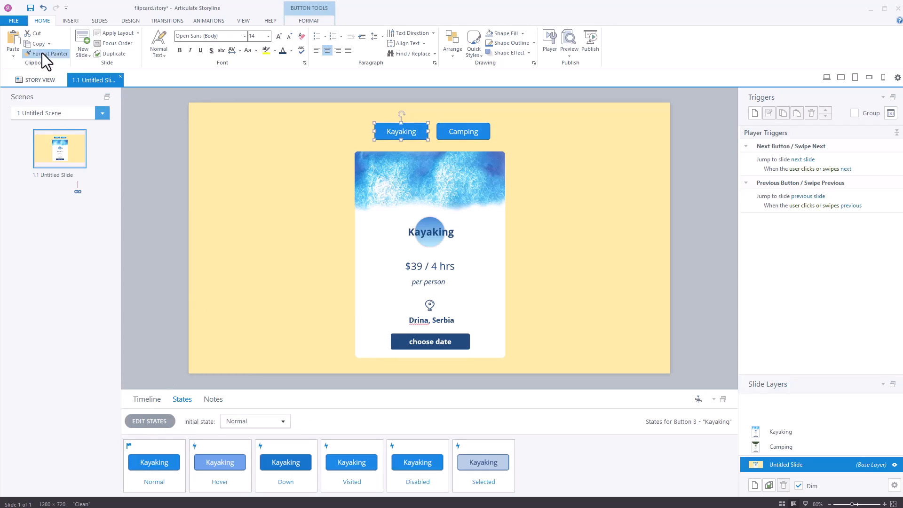
left_click(472, 125)
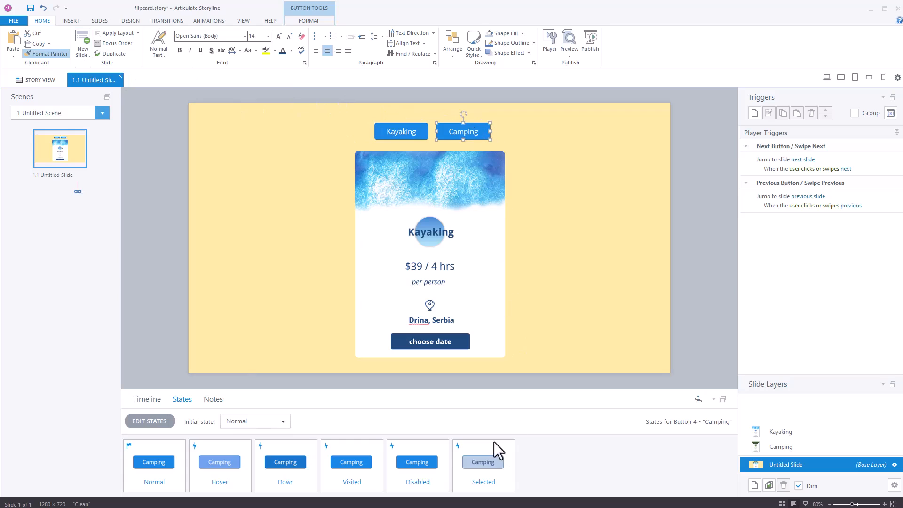
left_click(506, 465)
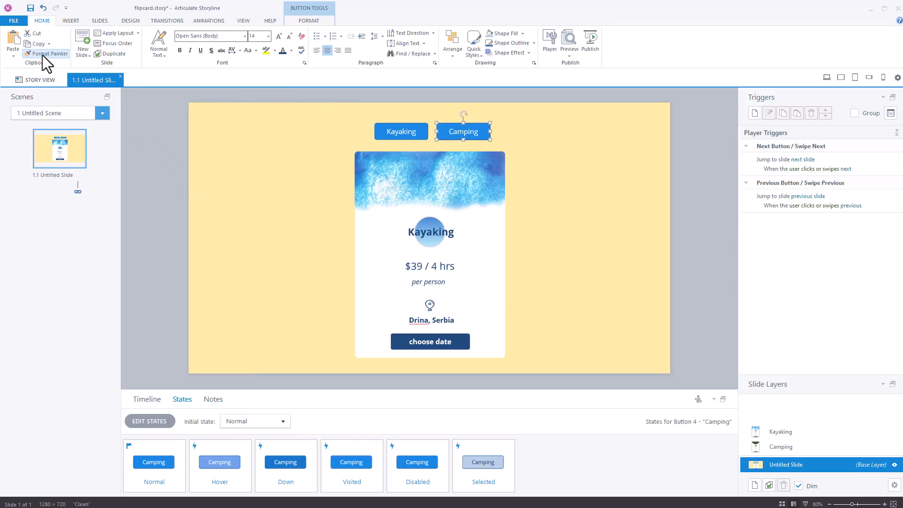
key("Escape")
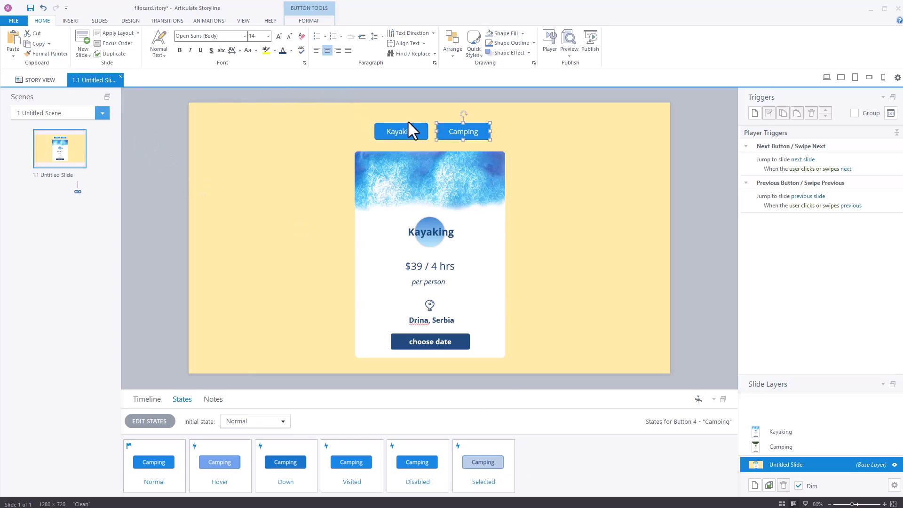
- Set the Kayaking button's initial state to Selected
left_click(409, 130)
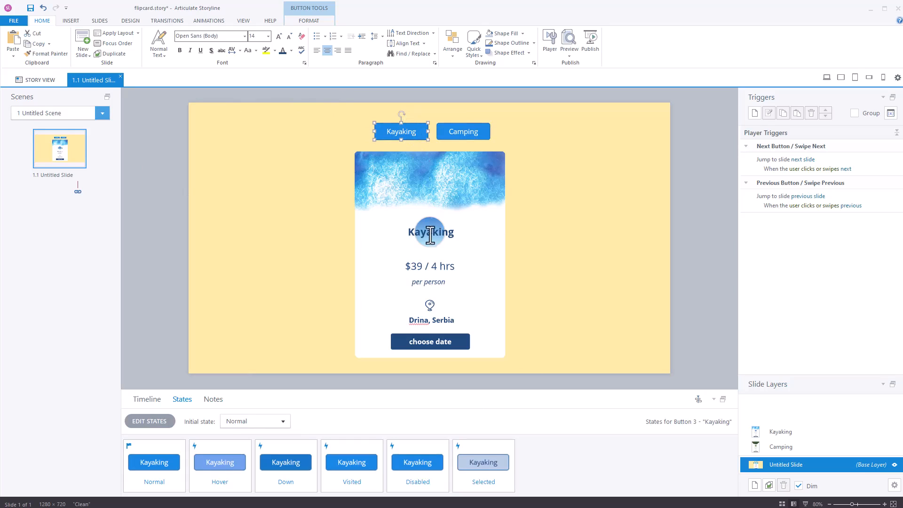
left_click(258, 420)
left_click(252, 484)
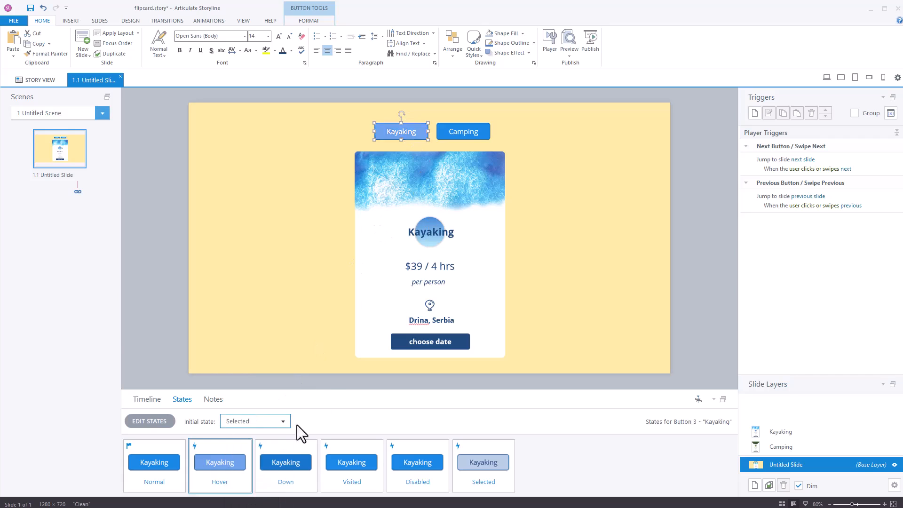
- Add both the Kayaking and Camping buttons to Button Set 1
left_click(473, 127, "shift")
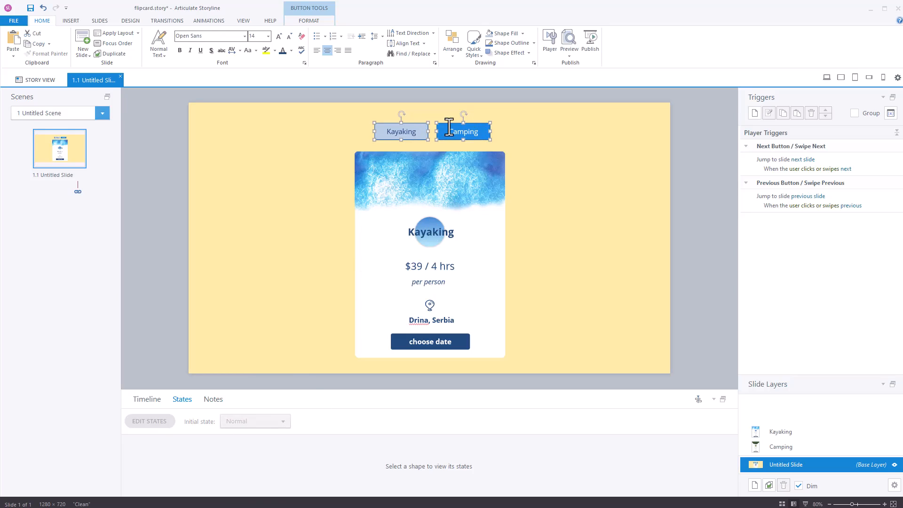
right_click(449, 123)
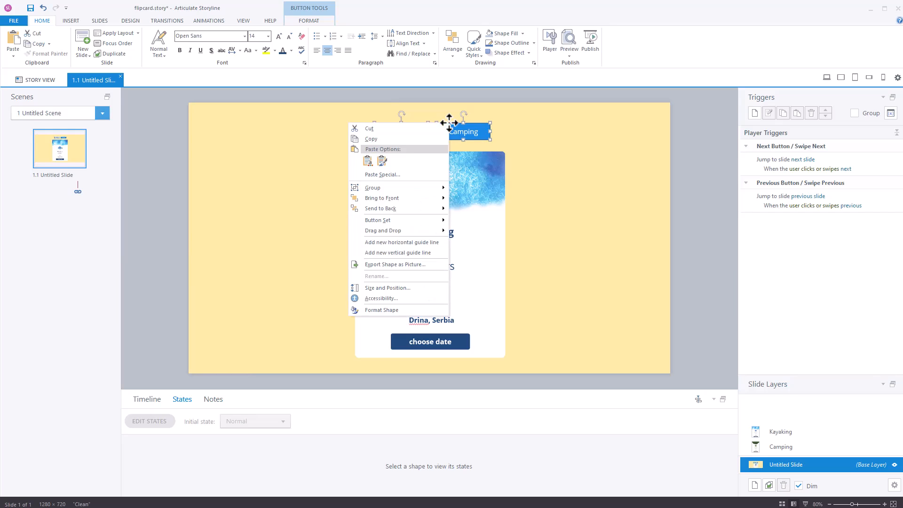
mouse_move(403, 221)
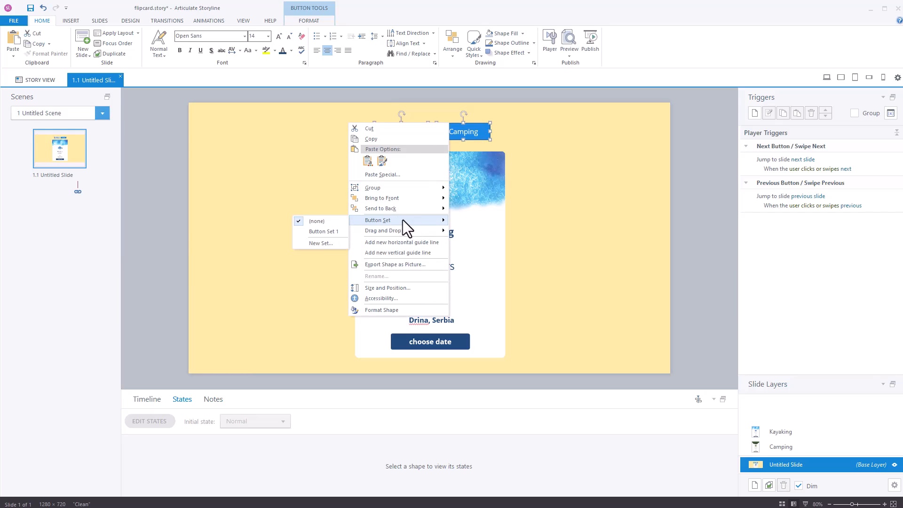
left_click(315, 232)
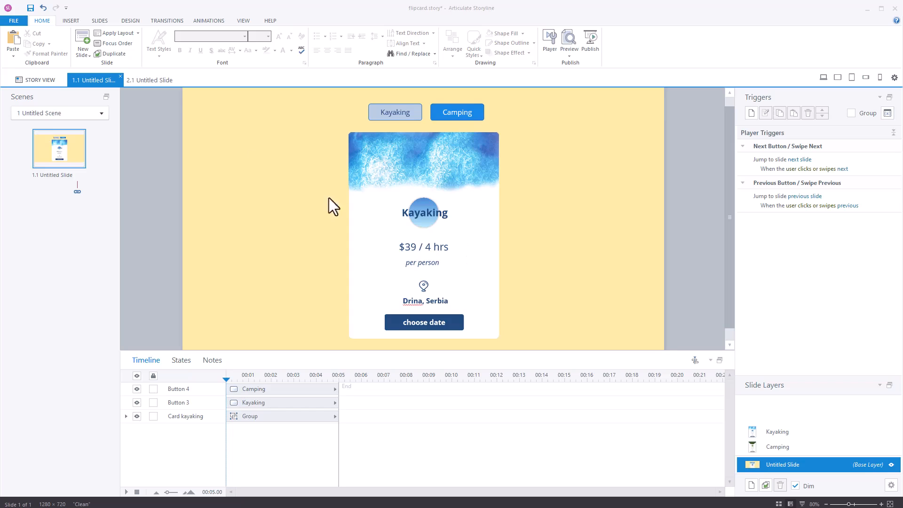
- Insert the pictures kayak.png, water.png and Stone.png from the flipcard folder onto the base layer
left_click(66, 20)
left_click(206, 56)
left_click(405, 99)
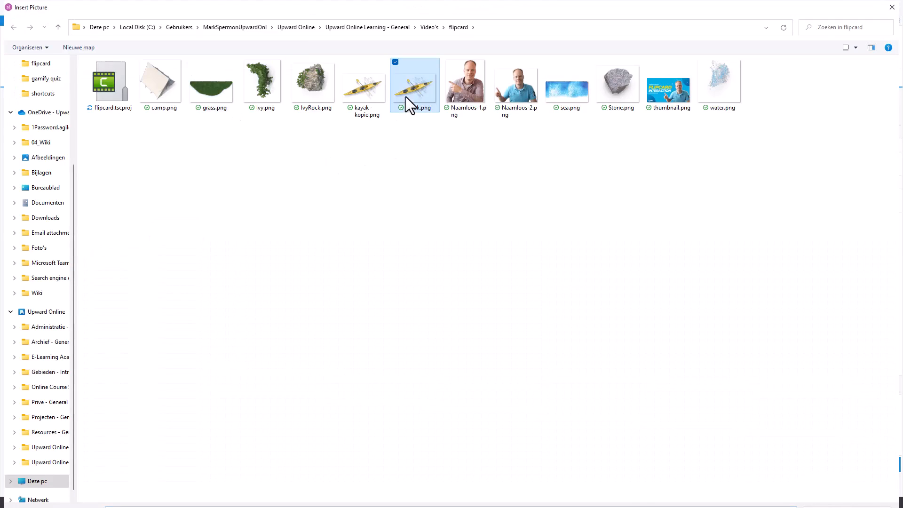
left_click(704, 85, "ctrl")
left_click(612, 88, "ctrl")
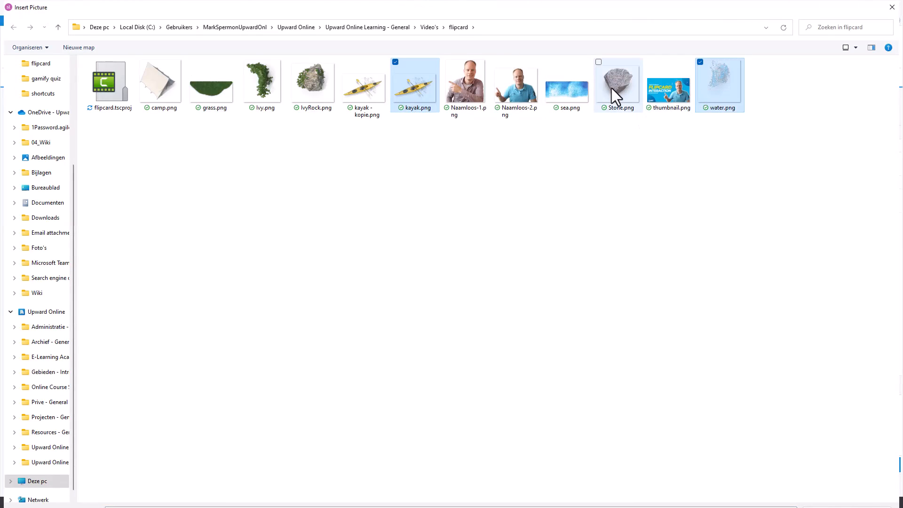
key("Return")
- Place the kayak at about X 230, Y 63 px, the water at about X 576, Y 79 px, and the stone on the card's lower-right corner
left_click_drag(423, 222, 278, 217)
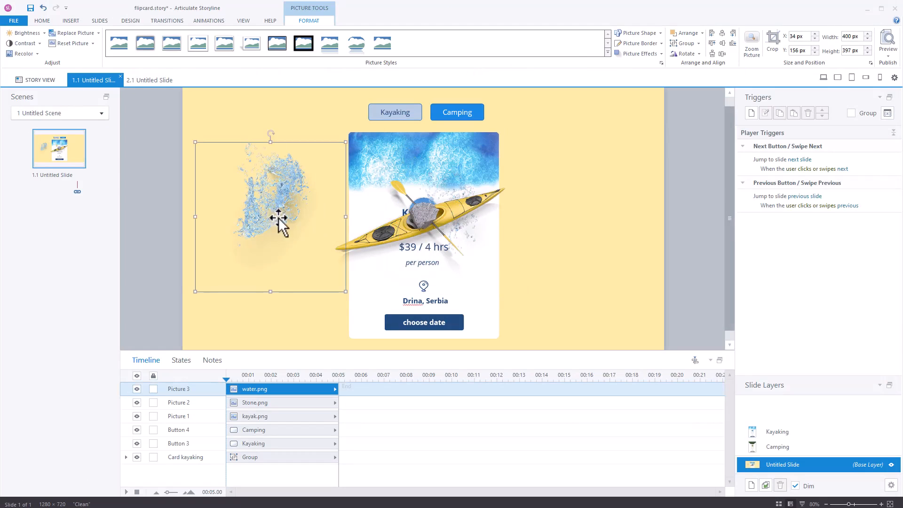
left_click(134, 266)
left_click_drag(422, 214, 498, 328)
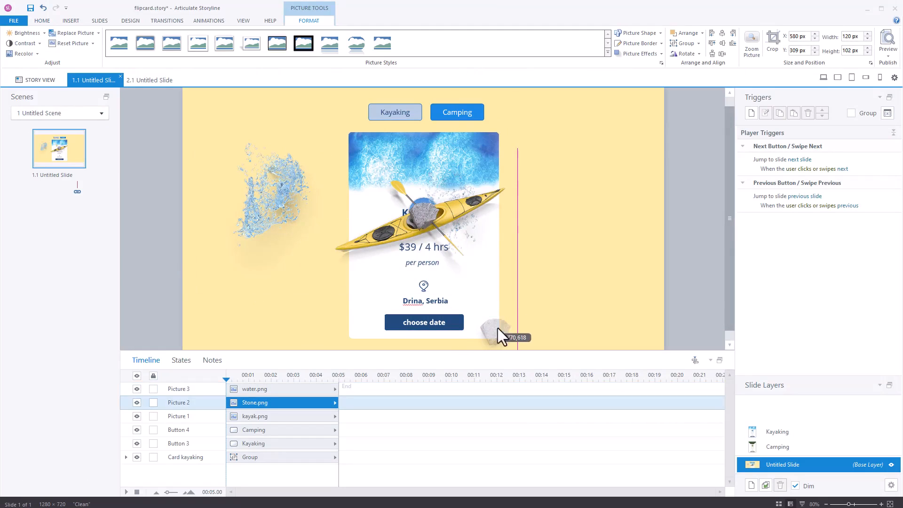
left_click(413, 228)
left_click_drag(413, 228, 351, 176)
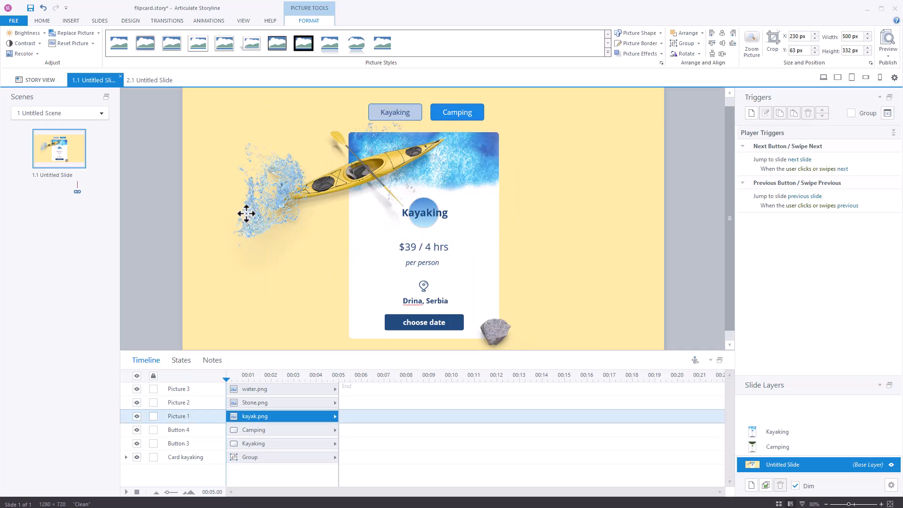
left_click(254, 214)
left_click_drag(254, 214, 459, 183)
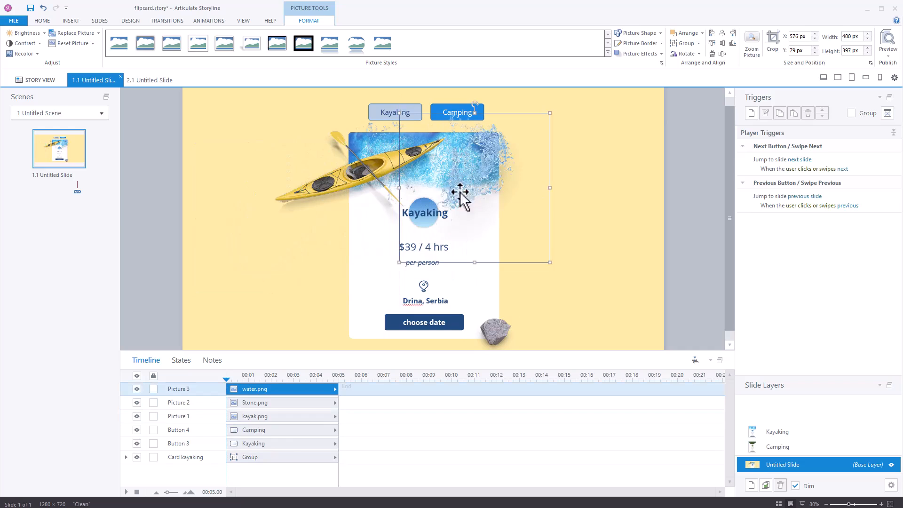
- Move the Camping and Kayaking buttons above the three pictures in the base layer's timeline stacking order
left_click_drag(278, 430, 282, 442)
left_click(282, 442, "ctrl")
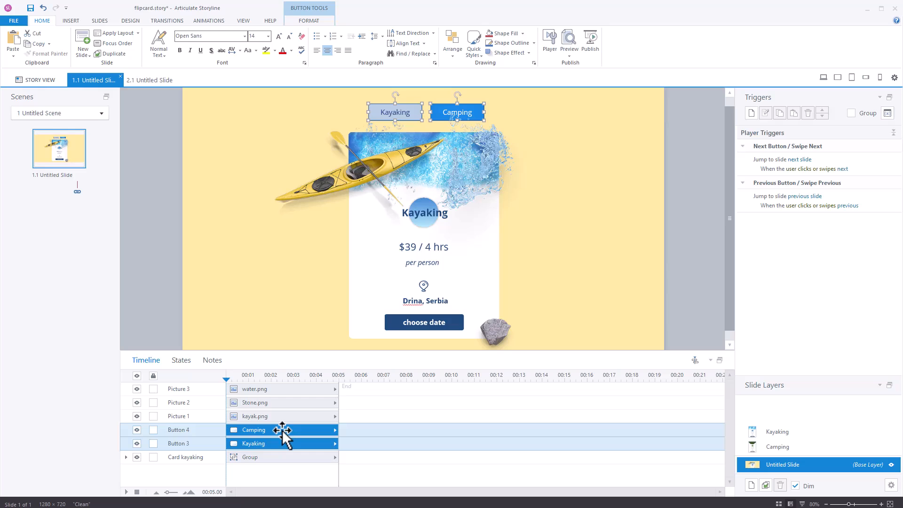
left_click_drag(282, 430, 274, 384)
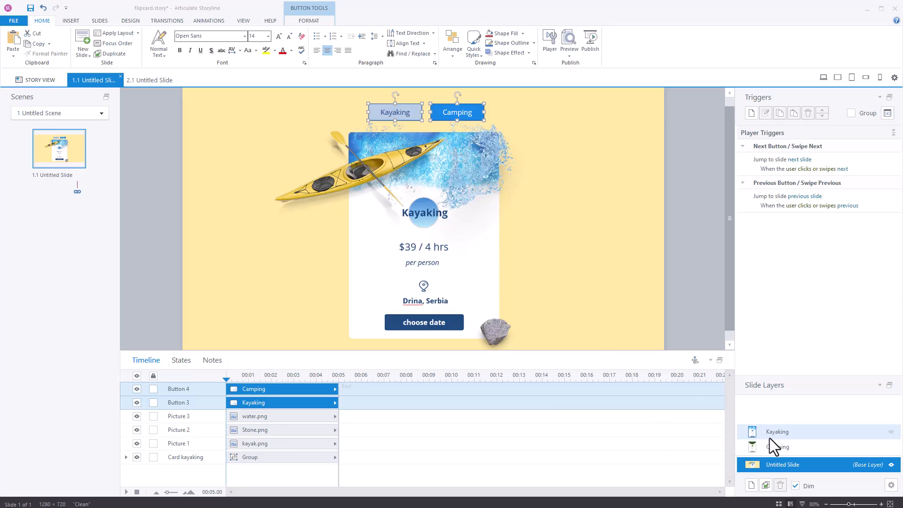
left_click(697, 306)
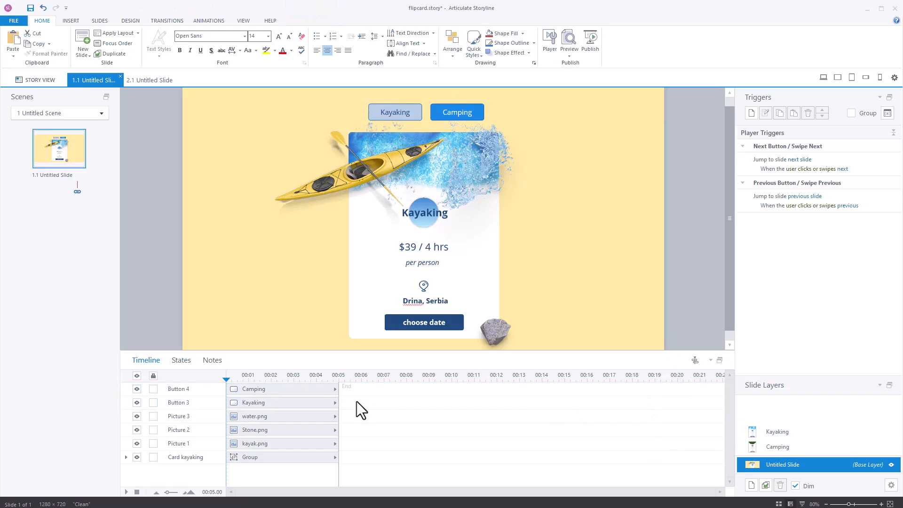
- Copy the base layer's Kayaking card group onto the Camping layer
left_click(269, 457)
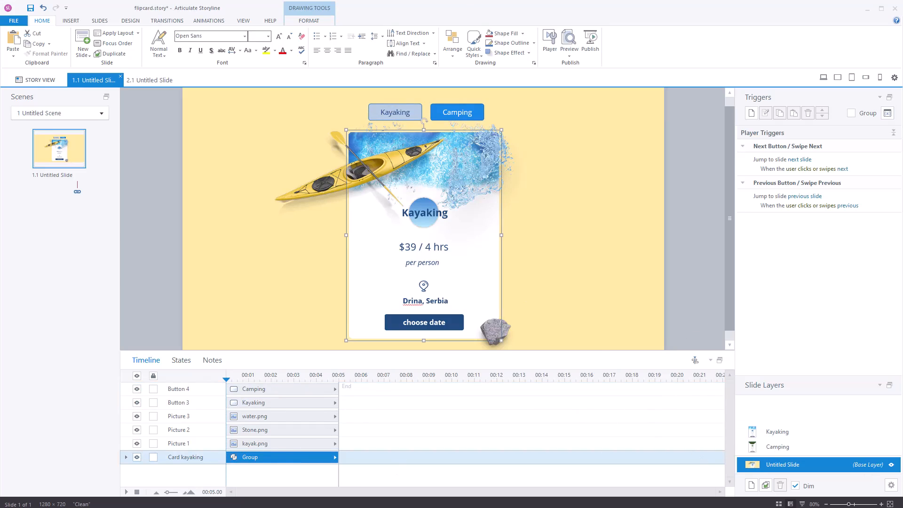
left_click(812, 446)
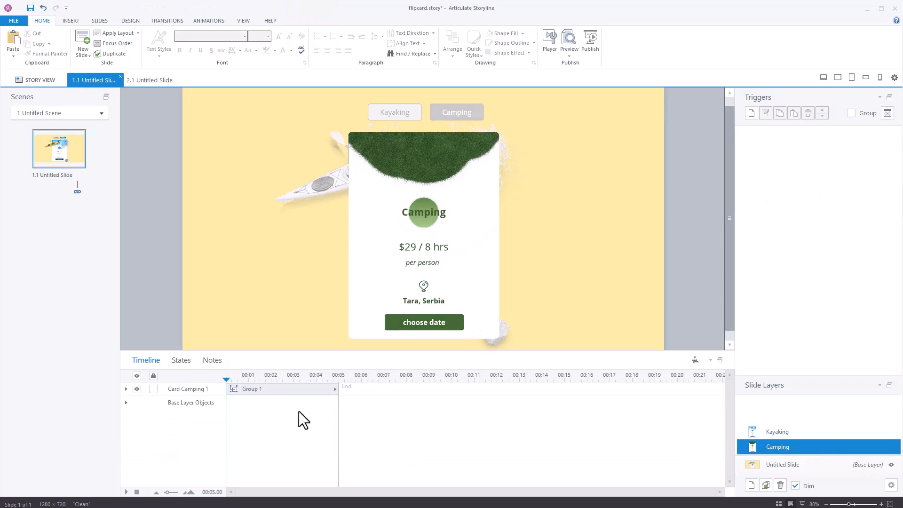
key("ctrl+v")
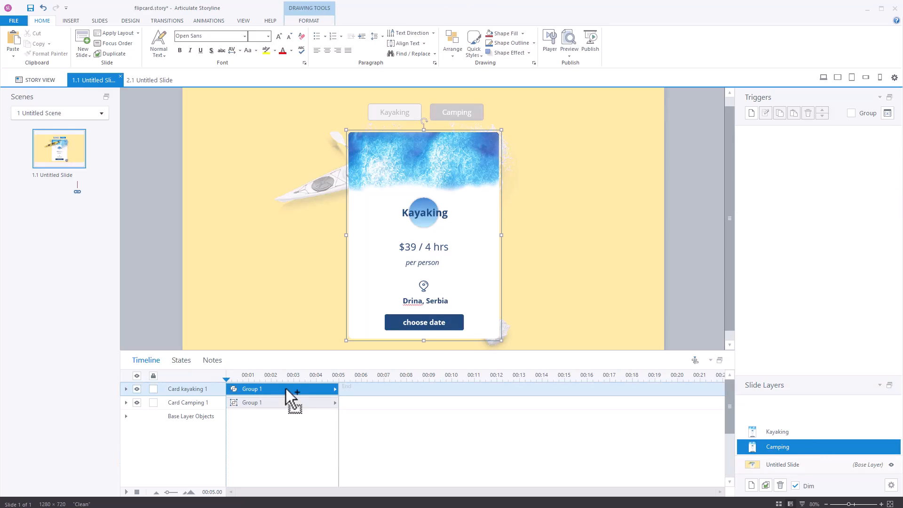
- Give the Camping layer's Kayaking card a 1-second Swivel exit animation and shorten its timeline bar to about 1 second
left_click(207, 21)
left_click(133, 55)
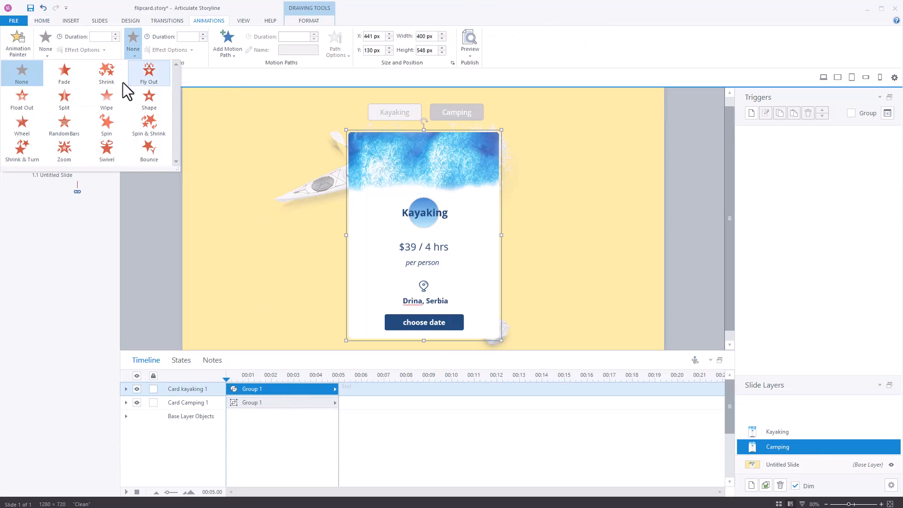
left_click(106, 150)
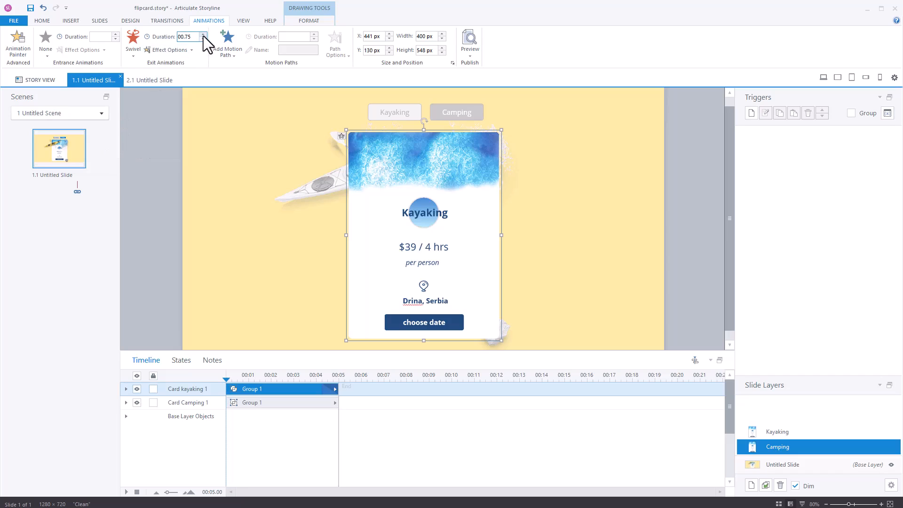
right_click(299, 391)
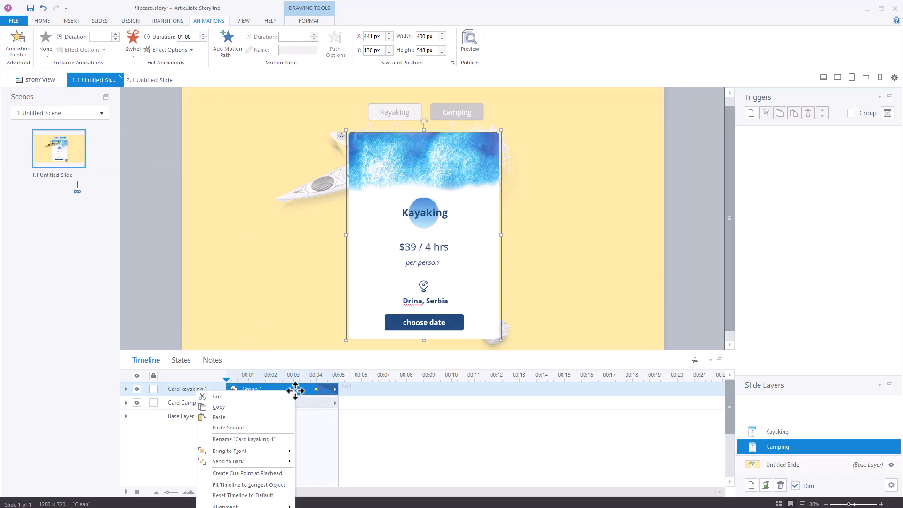
left_click(322, 412)
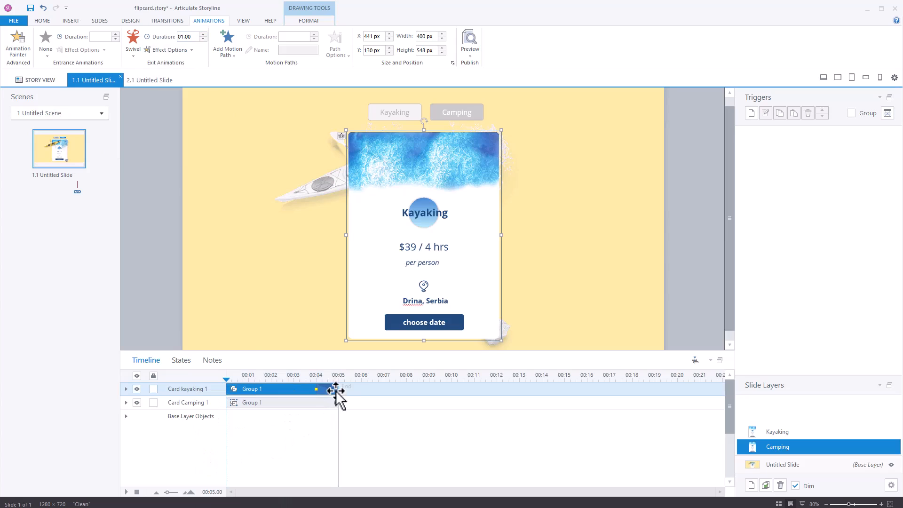
left_click_drag(324, 387, 240, 388)
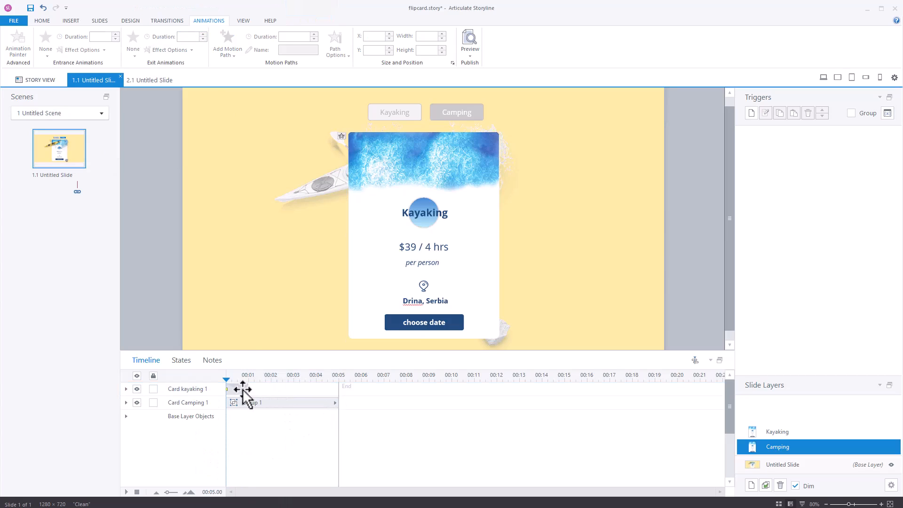
- Give the Camping card a Swivel entrance animation of 0.75 seconds and start it at about 0.5 seconds on the timeline
left_click(273, 402)
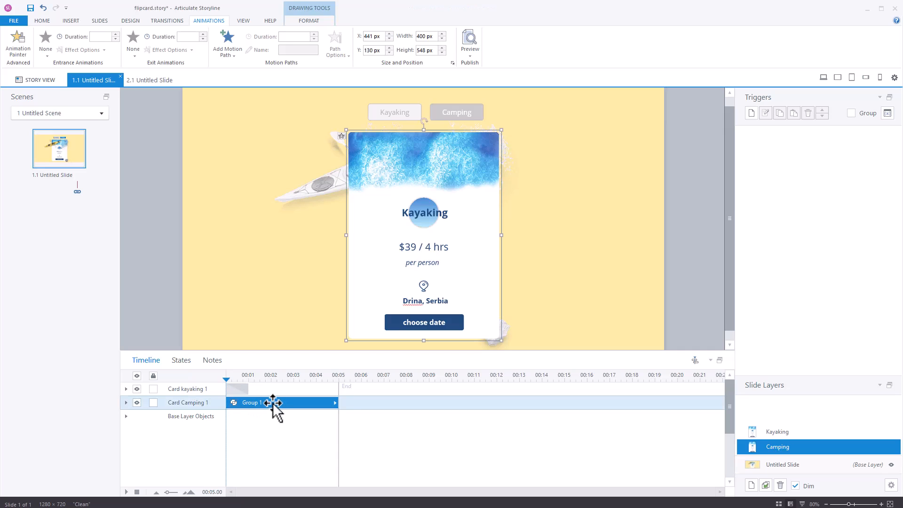
left_click(47, 59)
left_click(108, 149)
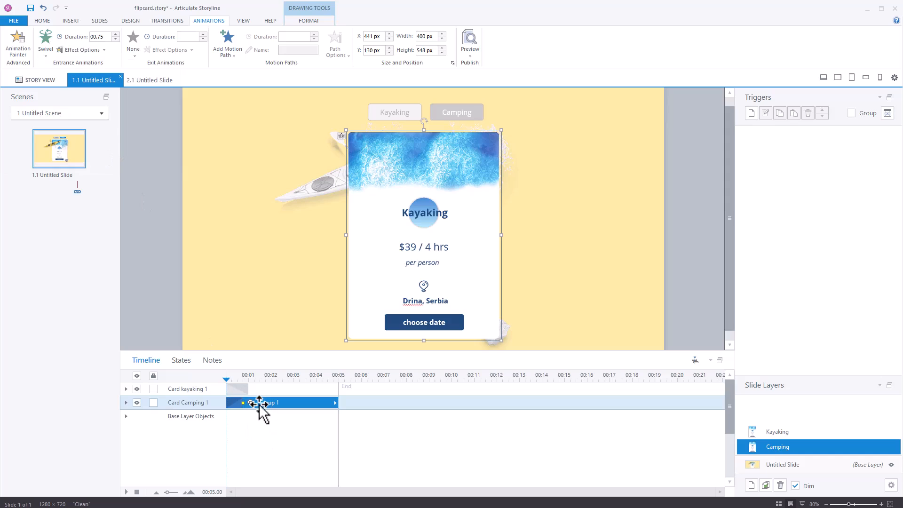
left_click_drag(259, 403, 270, 404)
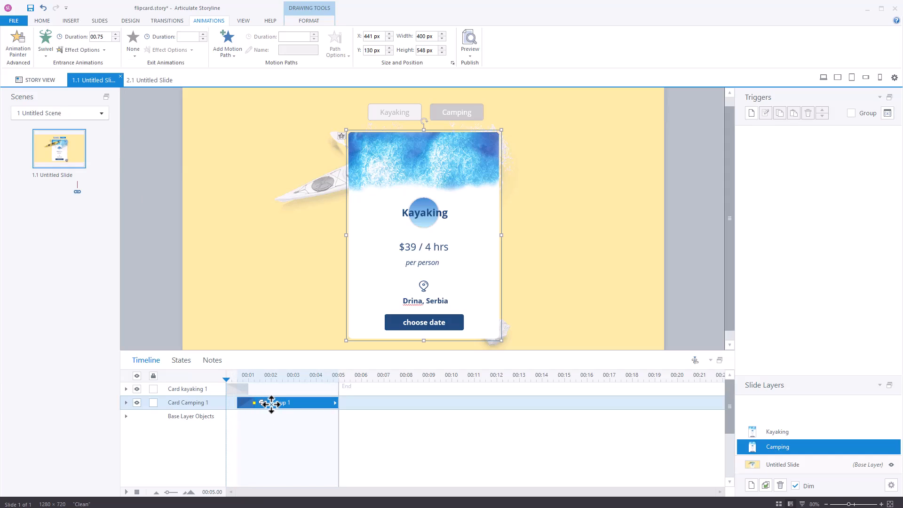
left_click(272, 414)
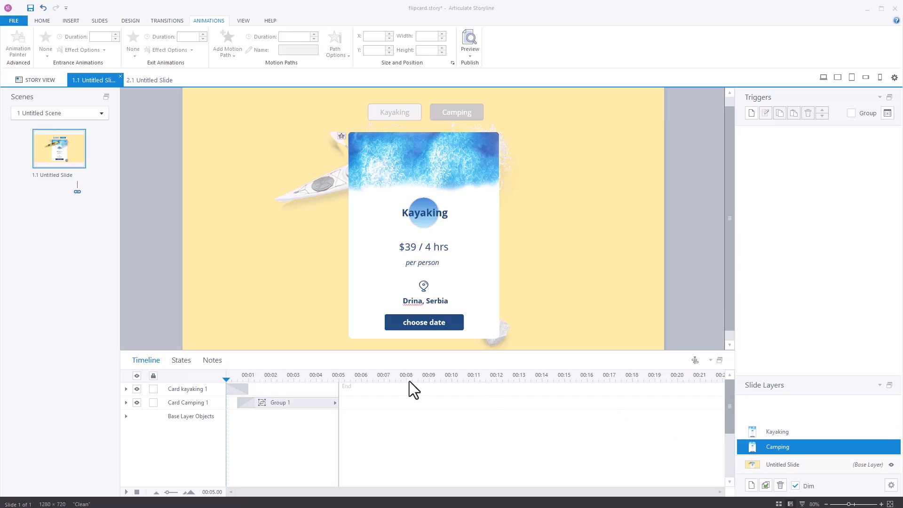
- Copy the Camping card group from the Camping layer onto the Kayaking layer
left_click(277, 404)
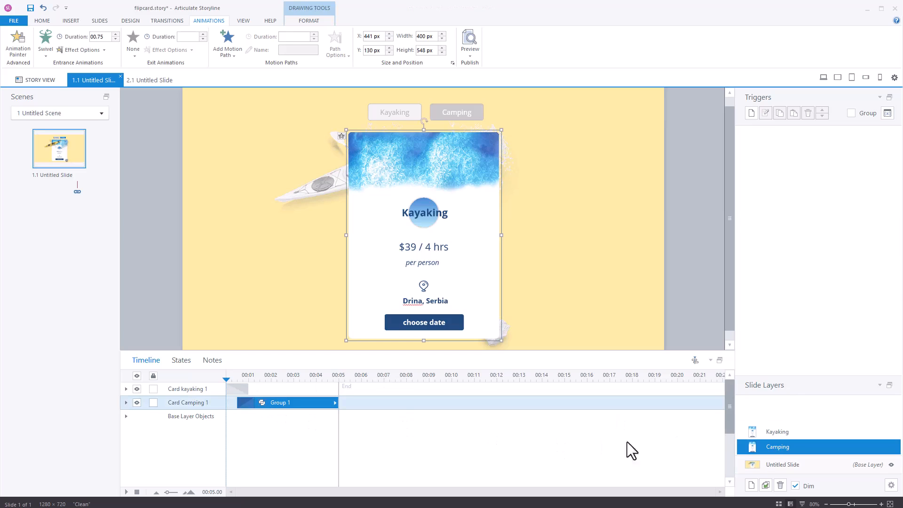
left_click(760, 432)
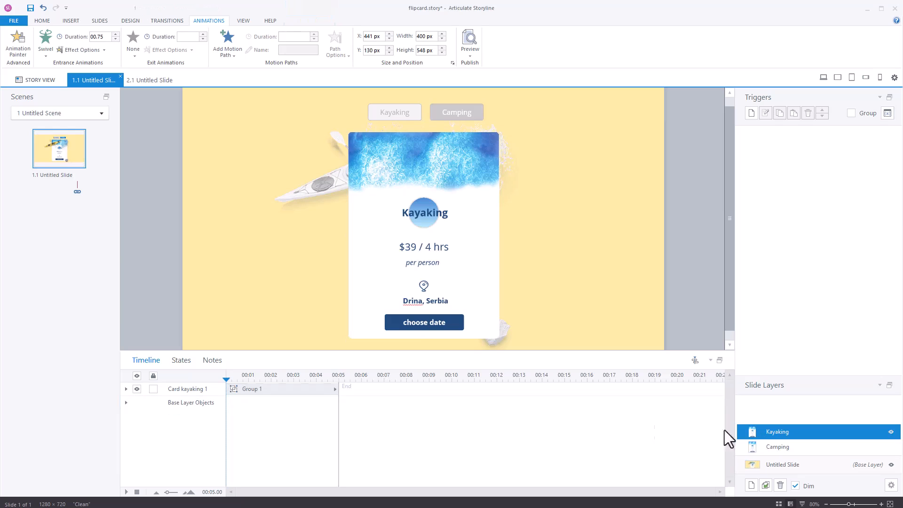
key("ctrl+v")
left_click(266, 394)
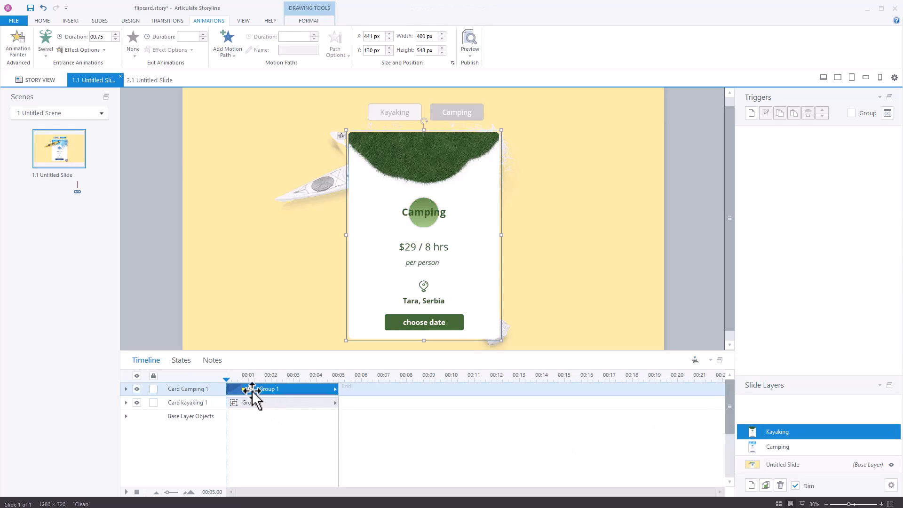
- Replace the Camping card's entrance animation on the Kayaking layer with a 1-second Swivel exit and shorten its timeline bar to about 1 second
left_click(46, 56)
left_click(35, 63)
left_click(135, 55)
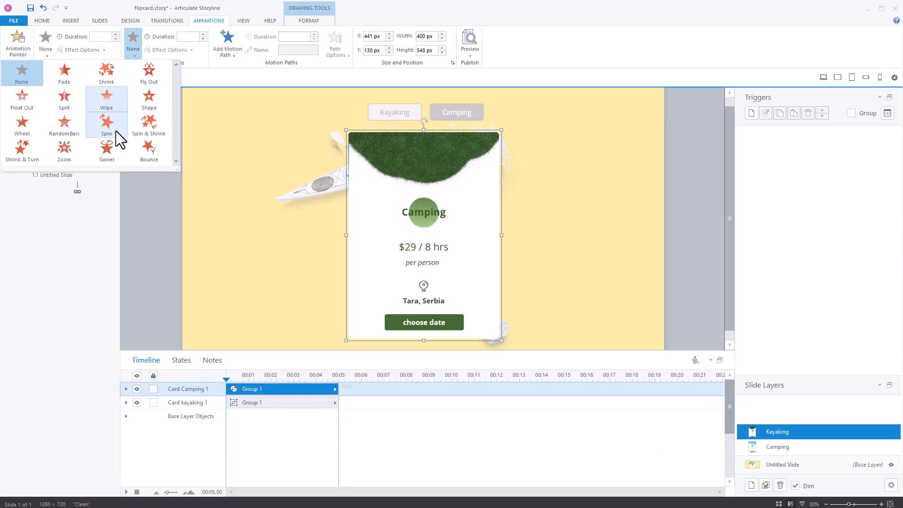
left_click(107, 149)
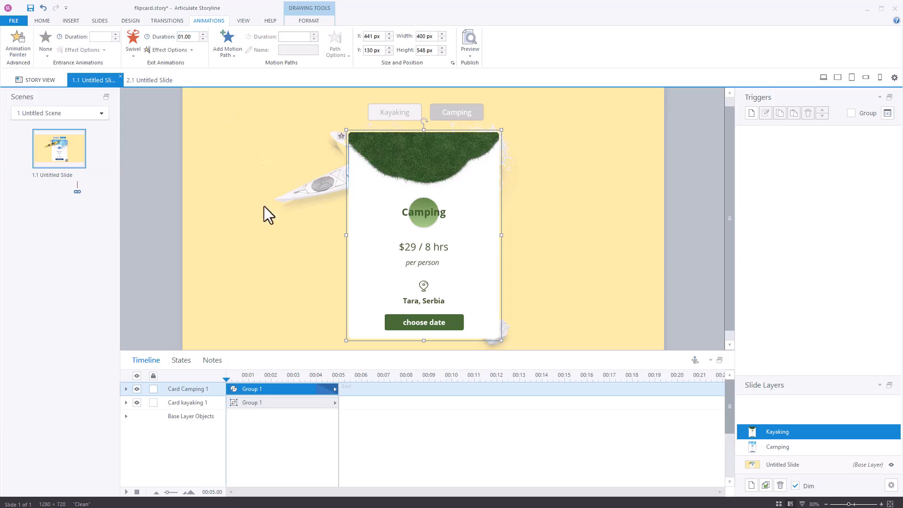
right_click(290, 393)
left_click_drag(337, 389, 243, 390)
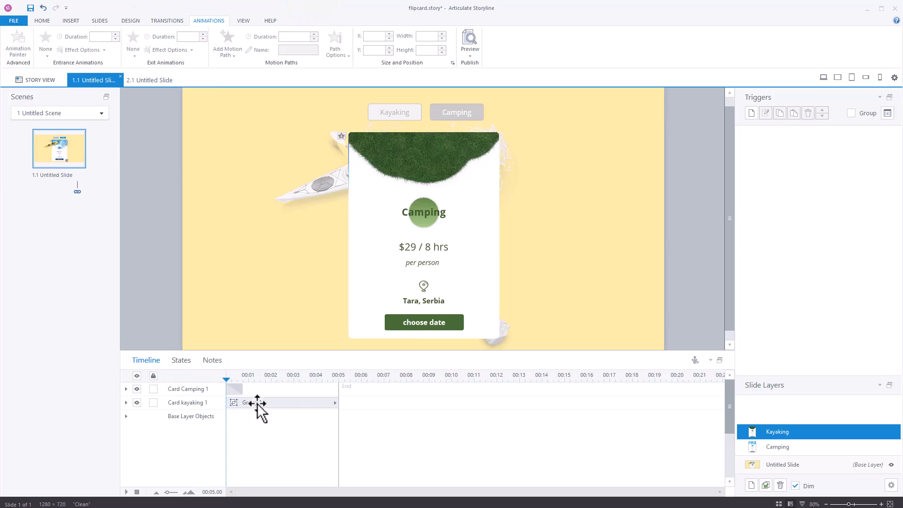
- Give the Kayaking layer's Kayaking card a Swivel entrance animation and start it at about 0.5 seconds on the timeline
left_click(257, 404)
left_click(46, 52)
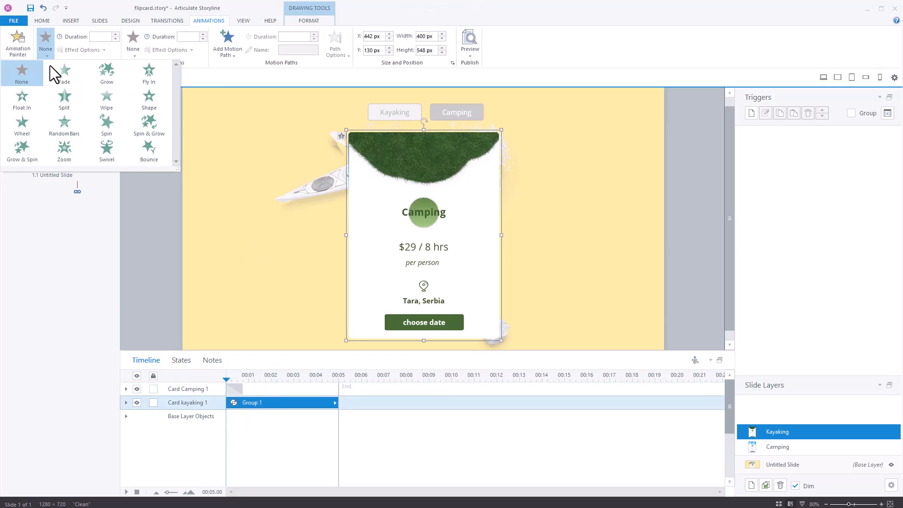
left_click(106, 156)
left_click(115, 34)
left_click_drag(255, 403, 263, 403)
key("Escape")
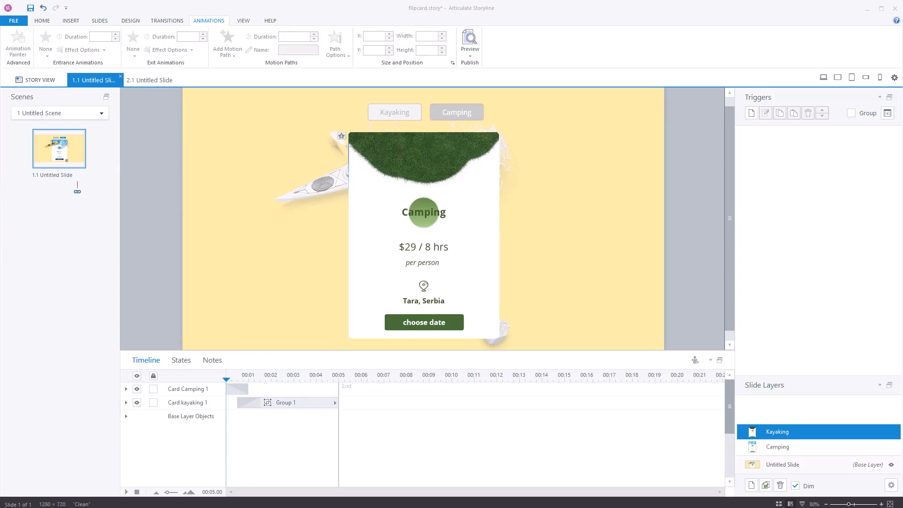
- Give the base layer's kayak, water and stone pictures 1-second Fade exits, ending water at about 4.25 seconds and stone at about 4.75 seconds
left_click(807, 465)
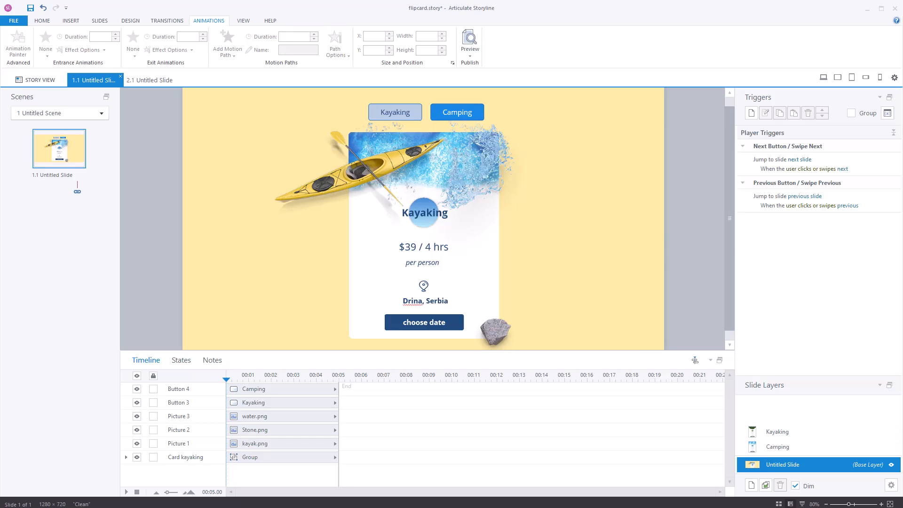
left_click(365, 169)
left_click(482, 162, "shift")
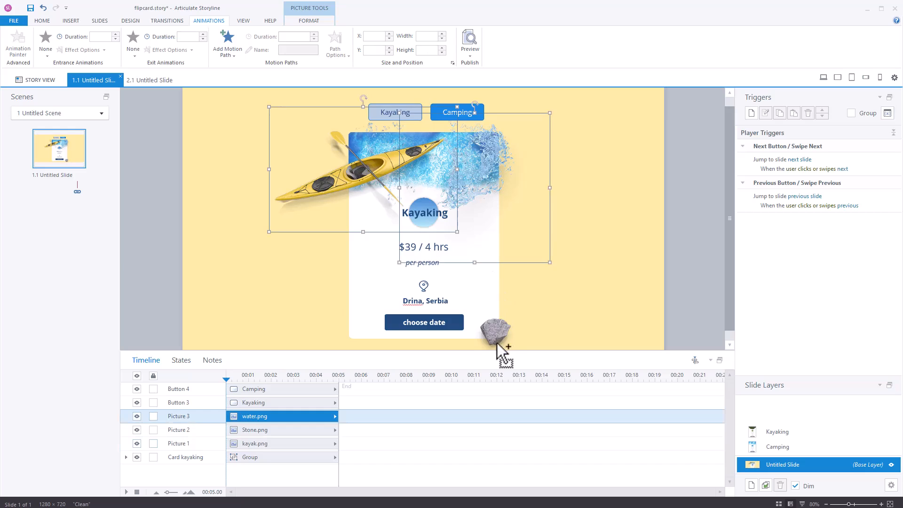
left_click(483, 324, "shift")
left_click(133, 56)
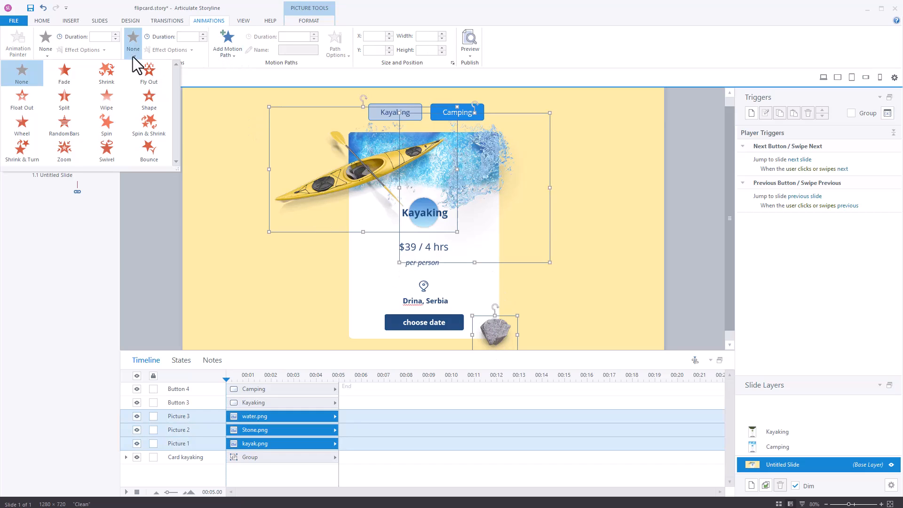
left_click(64, 72)
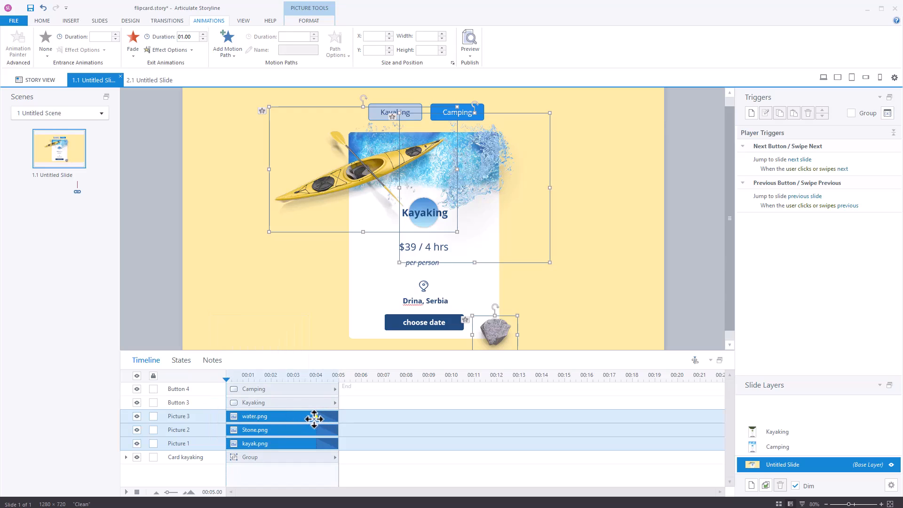
left_click(216, 324)
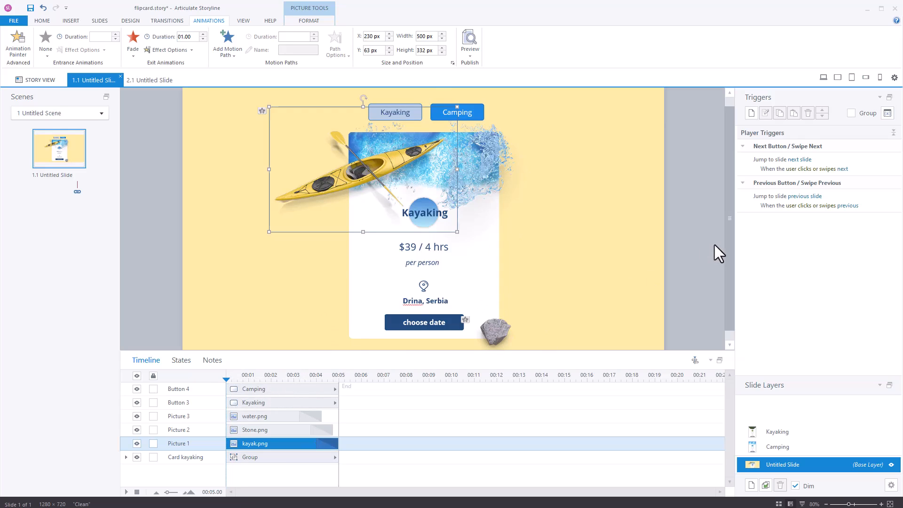
- Add a trigger that pauses the timeline on this slide when the timeline starts on this slide
left_click(752, 113)
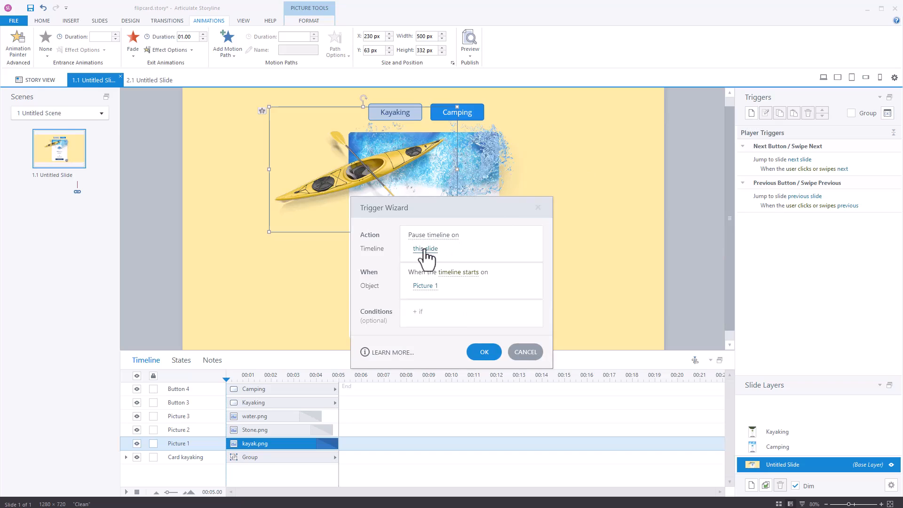
left_click(428, 294)
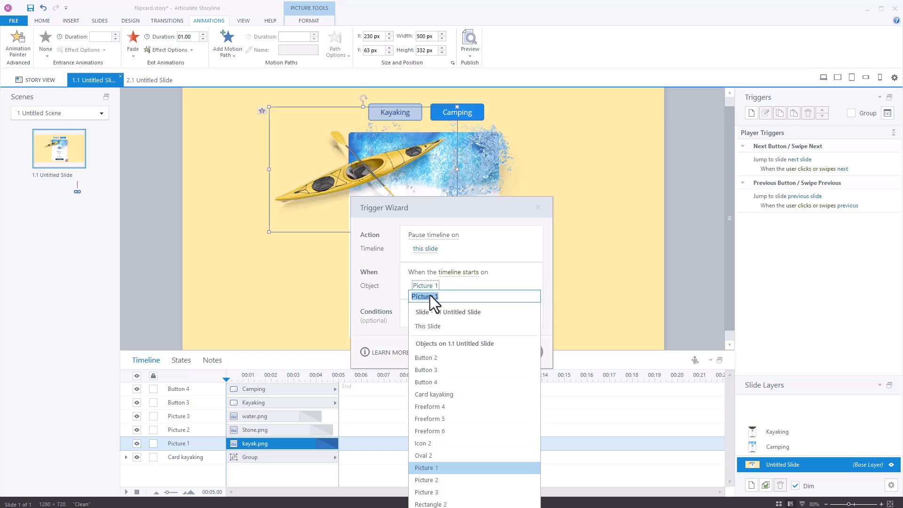
left_click(437, 323)
left_click(493, 352)
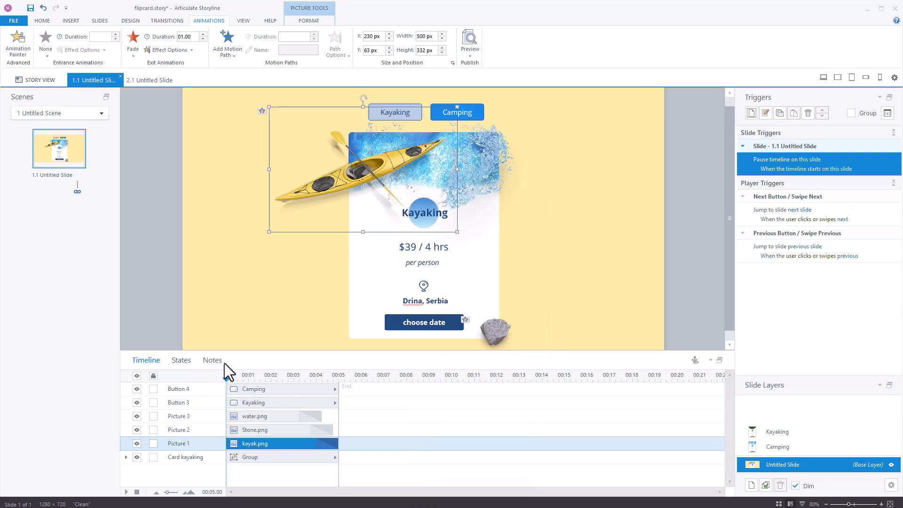
- Create a new trigger for the Camping button
left_click(477, 103)
left_click(476, 106)
left_click(751, 113)
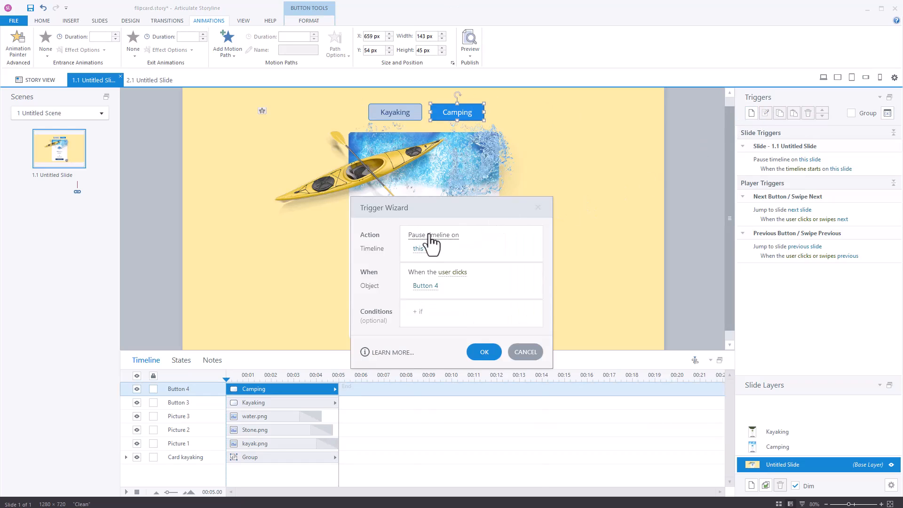
left_click(432, 236)
scroll(442, 470, "down", 2)
left_click(442, 491)
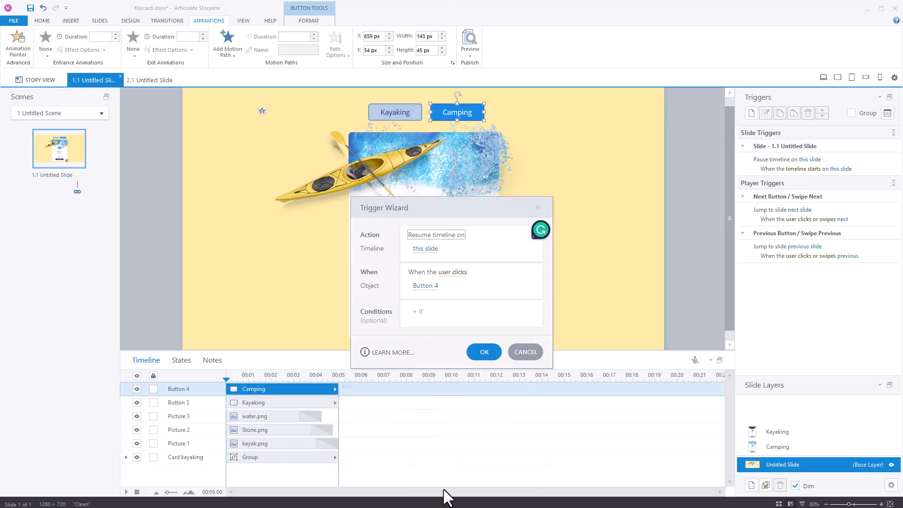
- Make the Camping button's trigger jump to 3.25 seconds on this slide when clicked, with the Play timeline option enabled
left_click(436, 236)
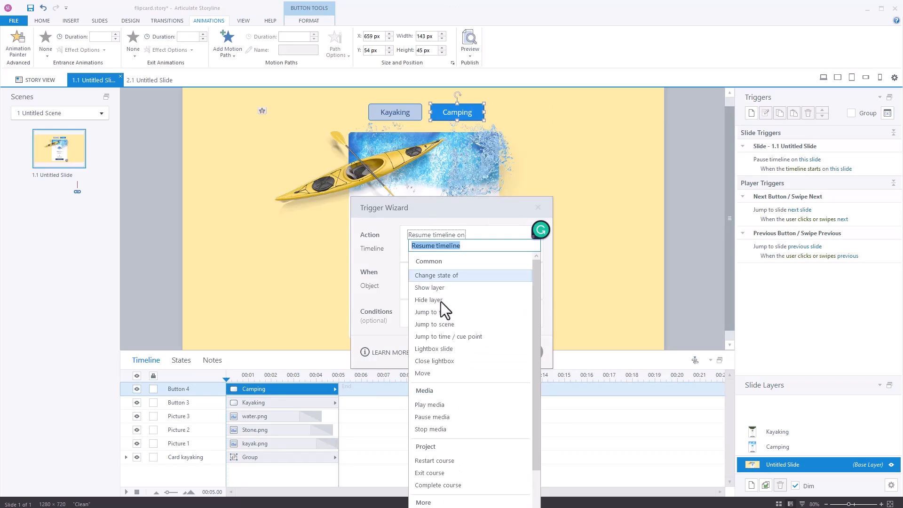
left_click(445, 336)
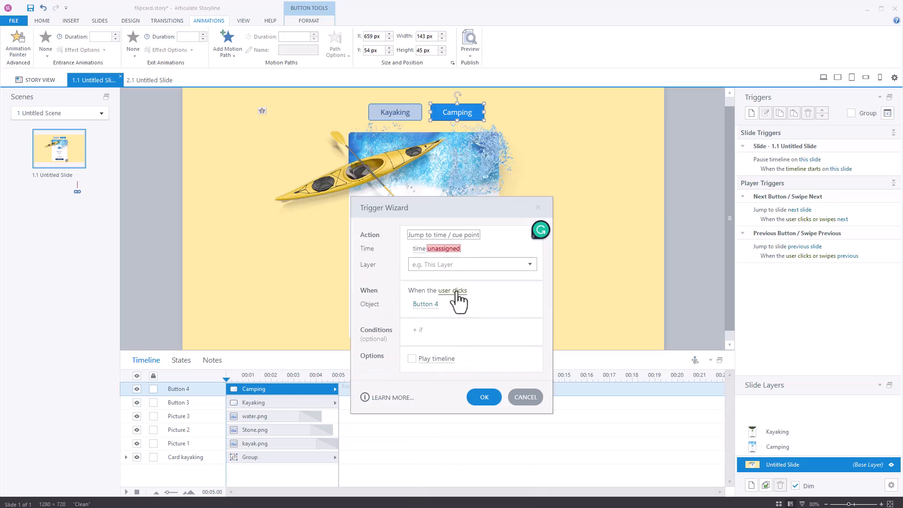
left_click(437, 247)
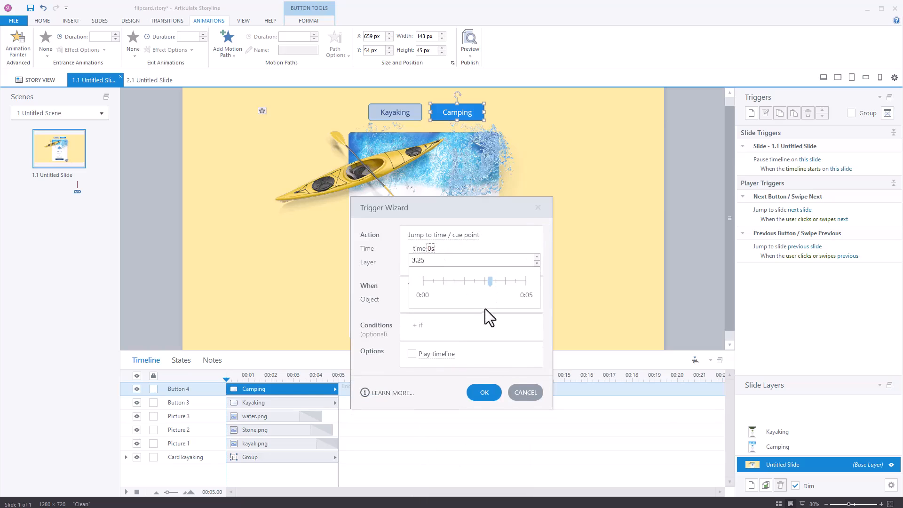
left_click(403, 287)
left_click(387, 286)
left_click(387, 288)
left_click(411, 354)
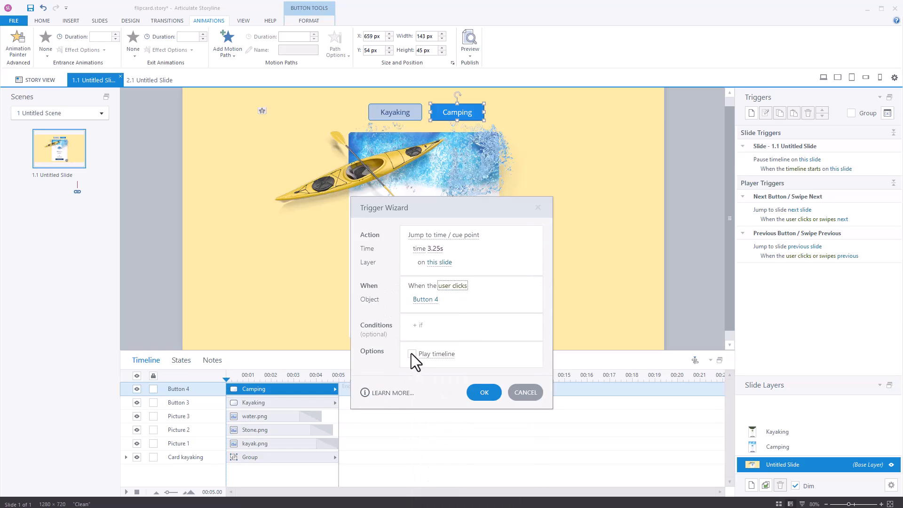
left_click(484, 392)
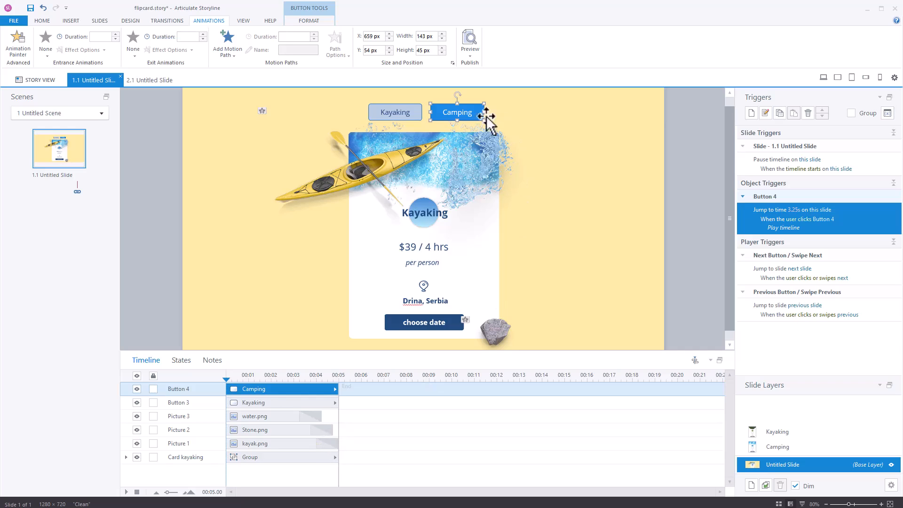
- Add a trigger that shows the Camping layer when the exit animation on Picture 1 completes
left_click(752, 113)
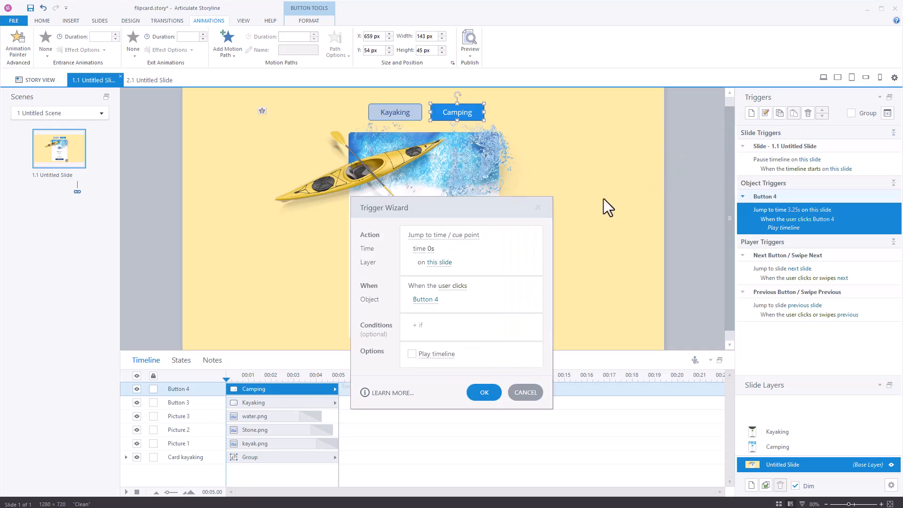
left_click(444, 235)
left_click(434, 272)
left_click(426, 249)
left_click(430, 319)
left_click(451, 272)
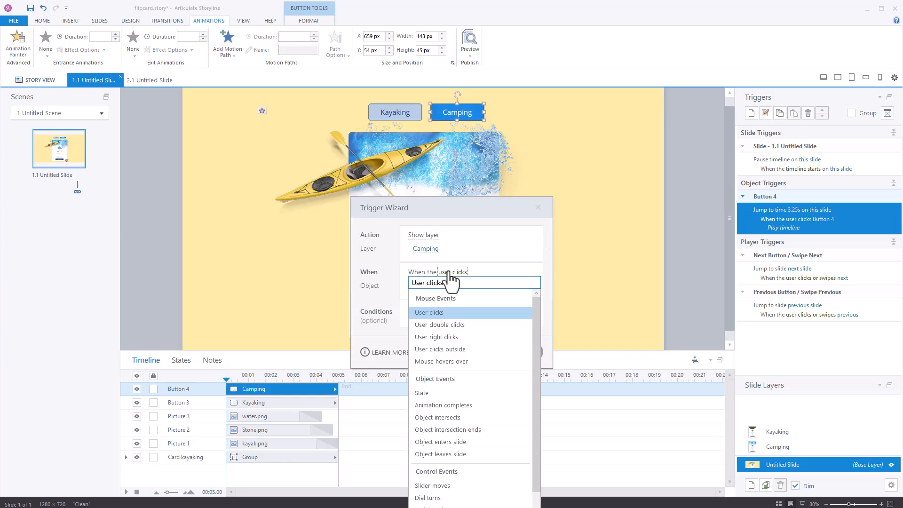
left_click(463, 406)
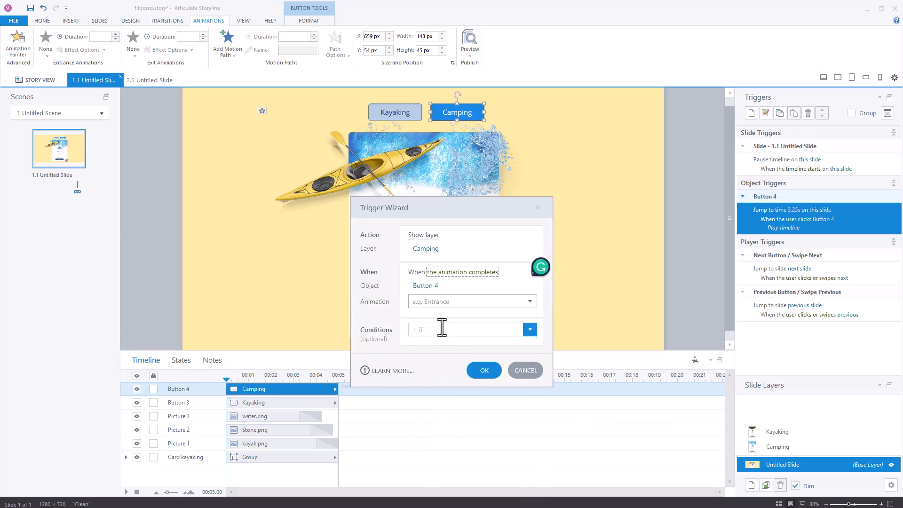
left_click(428, 286)
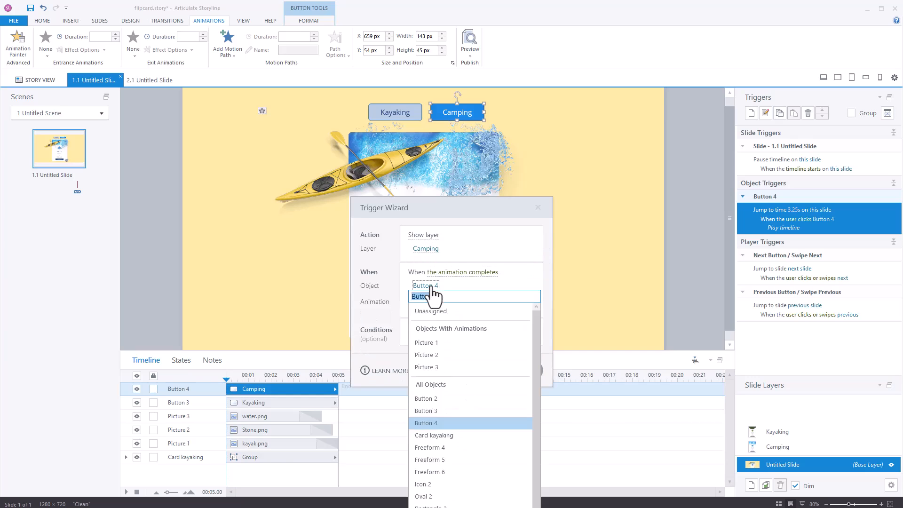
left_click(440, 344)
left_click(484, 366)
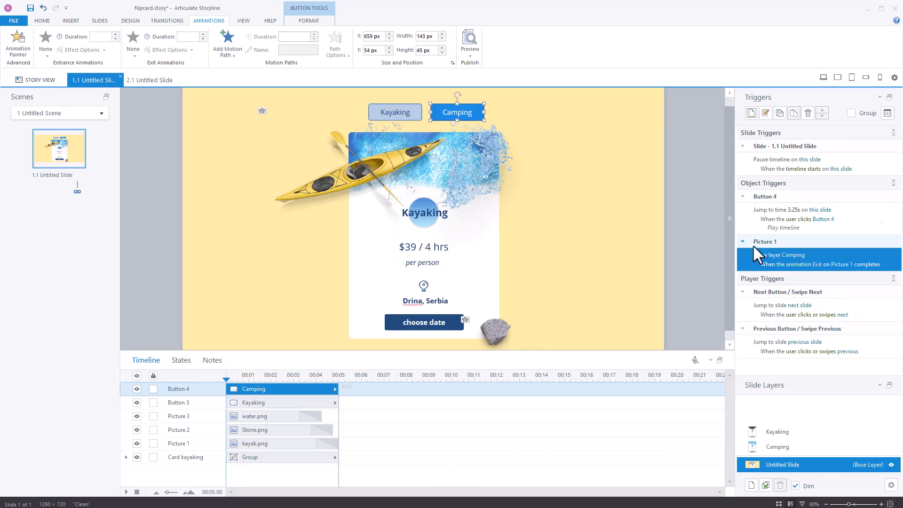
- Preview the slide, test the Camping button's flip to the Camping card, and close the preview
key("ctrl+F12")
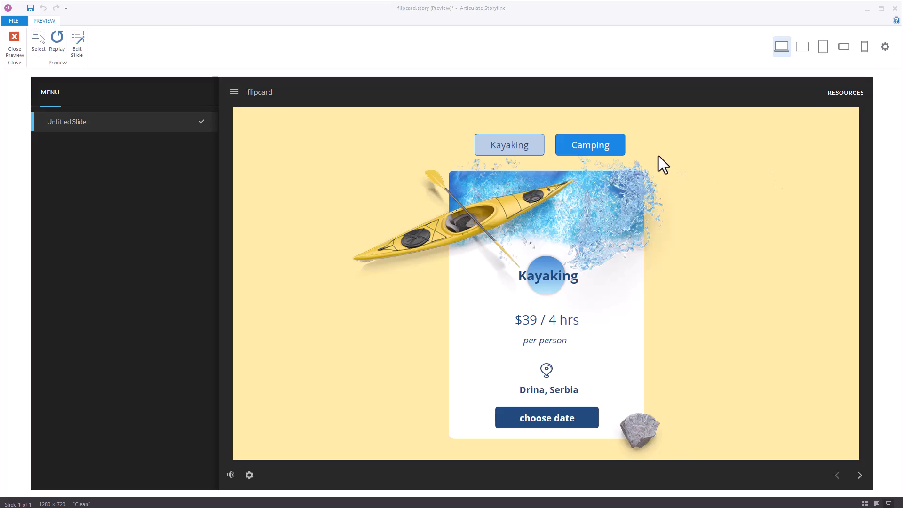
left_click(602, 145)
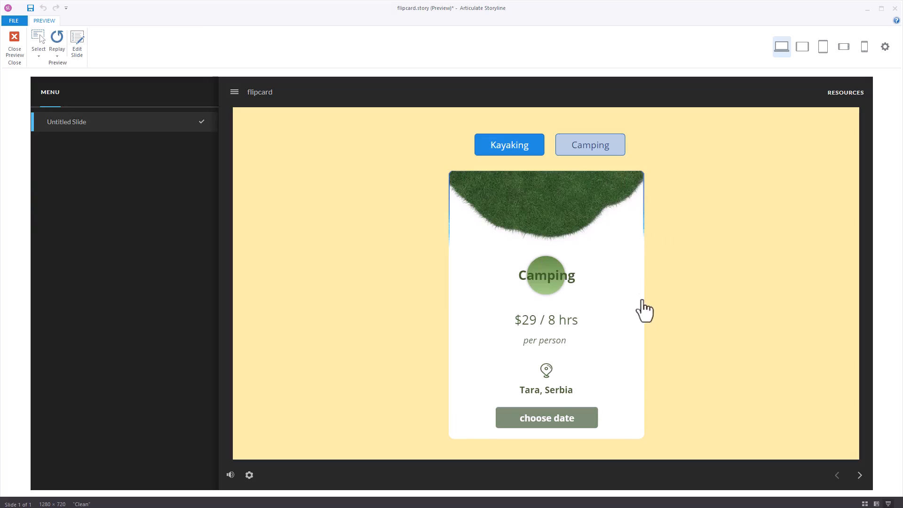
left_click(14, 49)
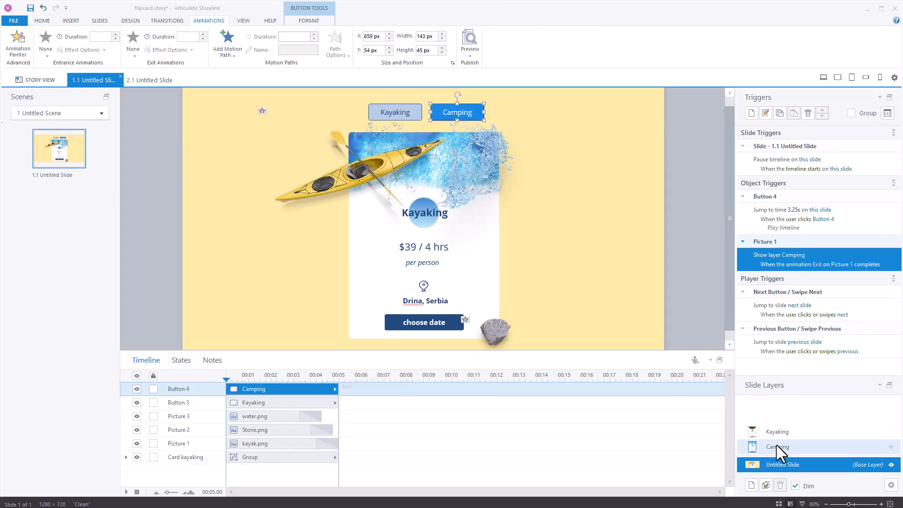
- Hide all base layer objects on the Camping layer, including both buttons, the three pictures and the Kayaking card
left_click(778, 445)
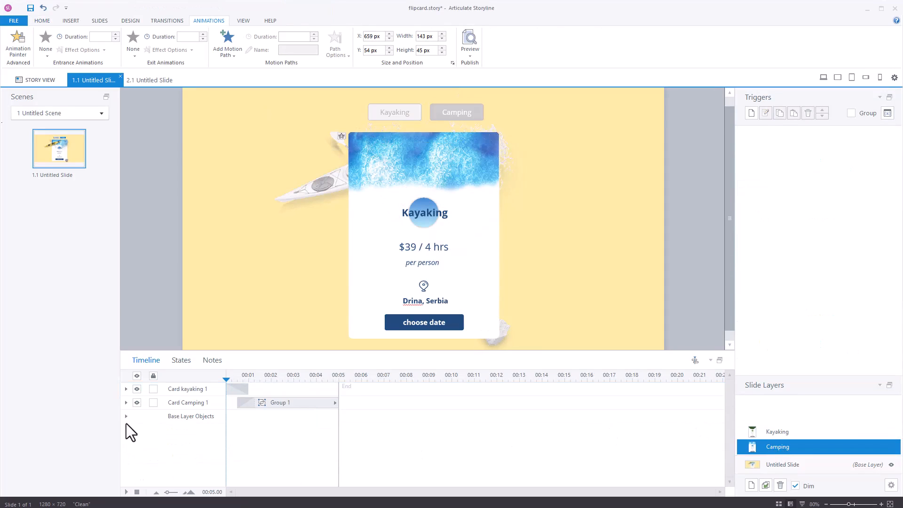
left_click(126, 416)
scroll(135, 428, "down", 1)
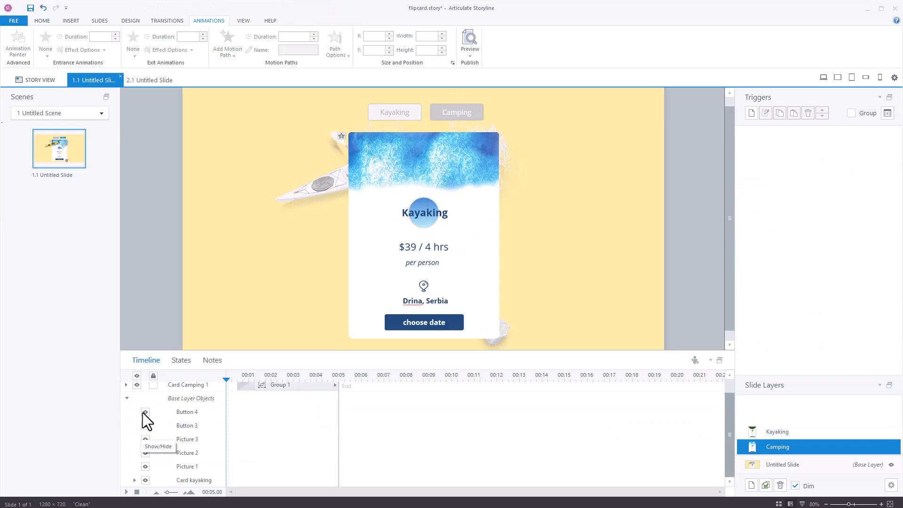
left_click(146, 411)
left_click(145, 425)
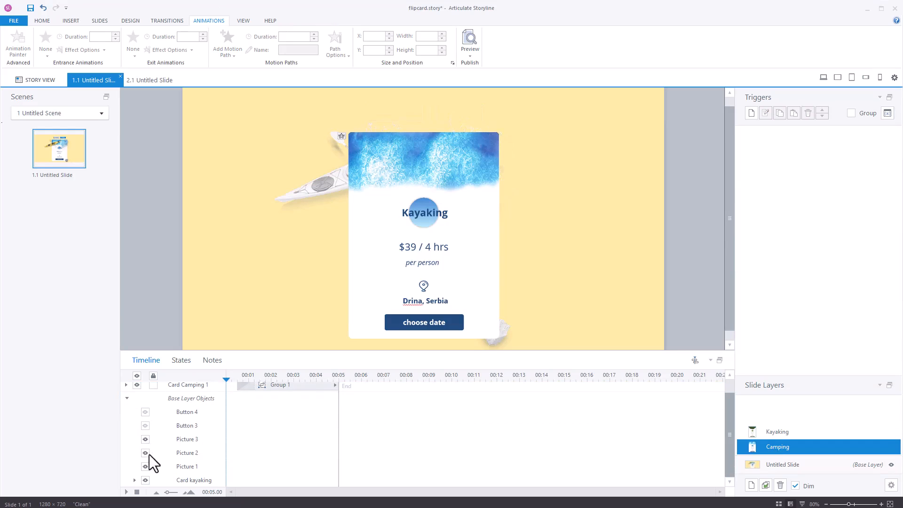
left_click(149, 455)
- Preview this slide again and check the Camping button's transition with the base layer objects hidden
left_click(469, 58)
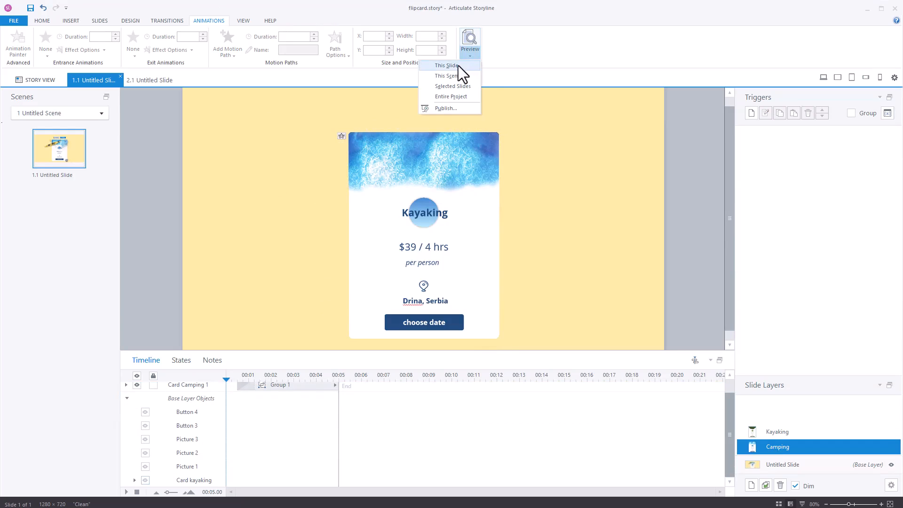
left_click(456, 66)
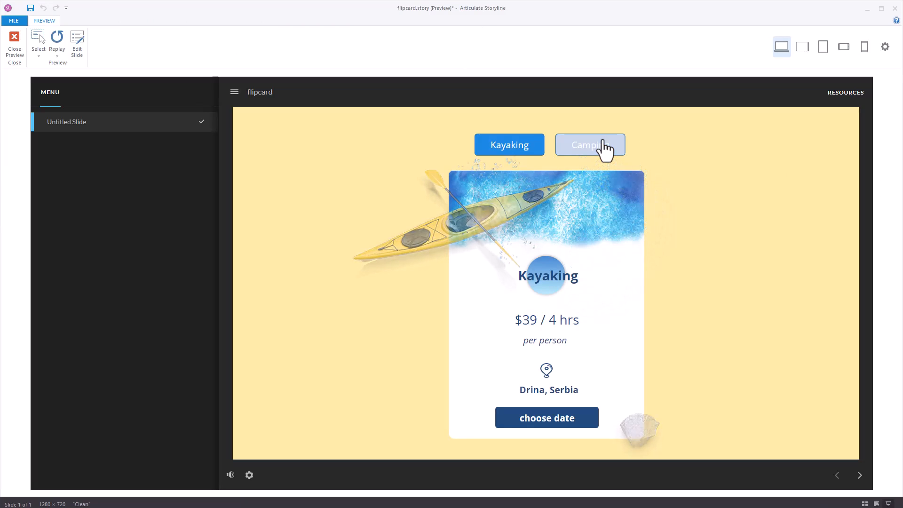
left_click(604, 148)
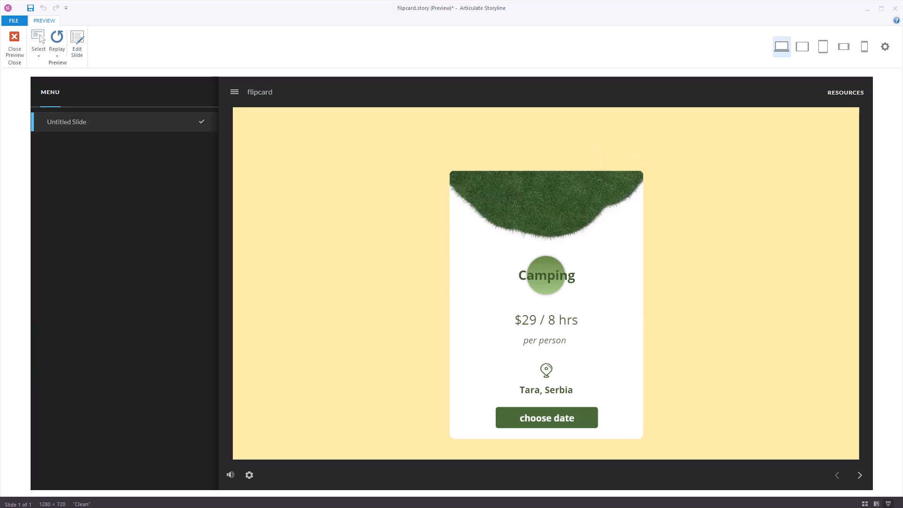
key("Escape")
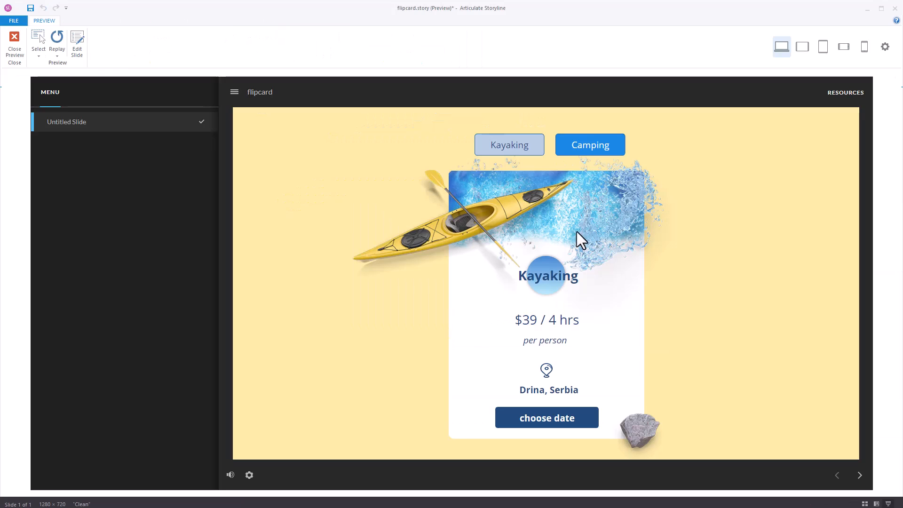
- Test the completed flip card in the preview by switching to Camping and back to Kayaking
left_click(586, 151)
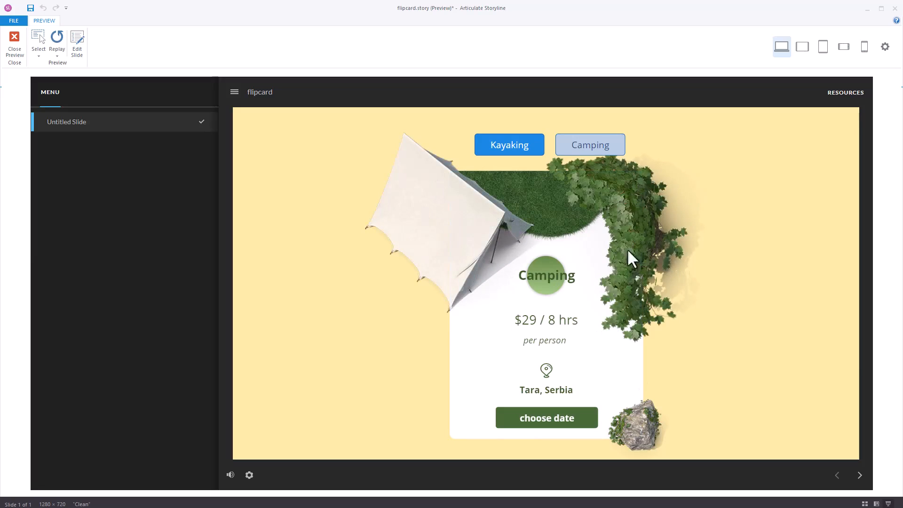
left_click(524, 149)
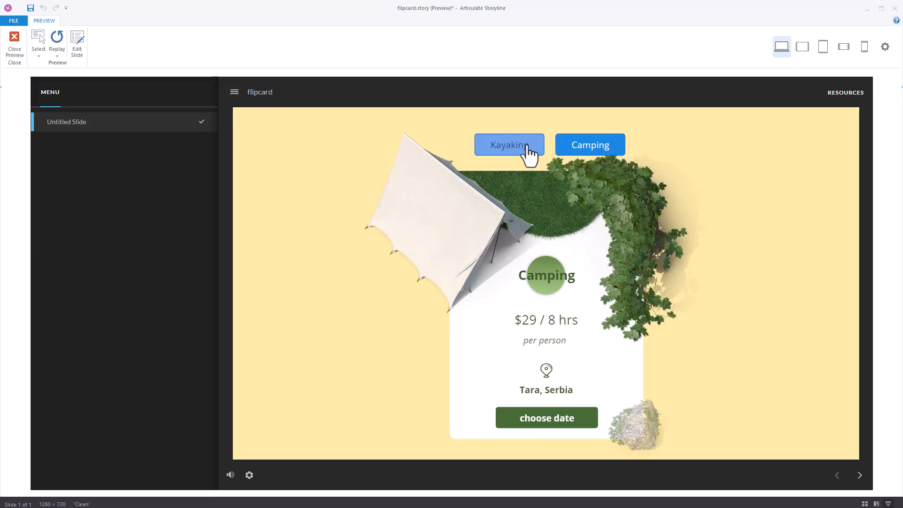